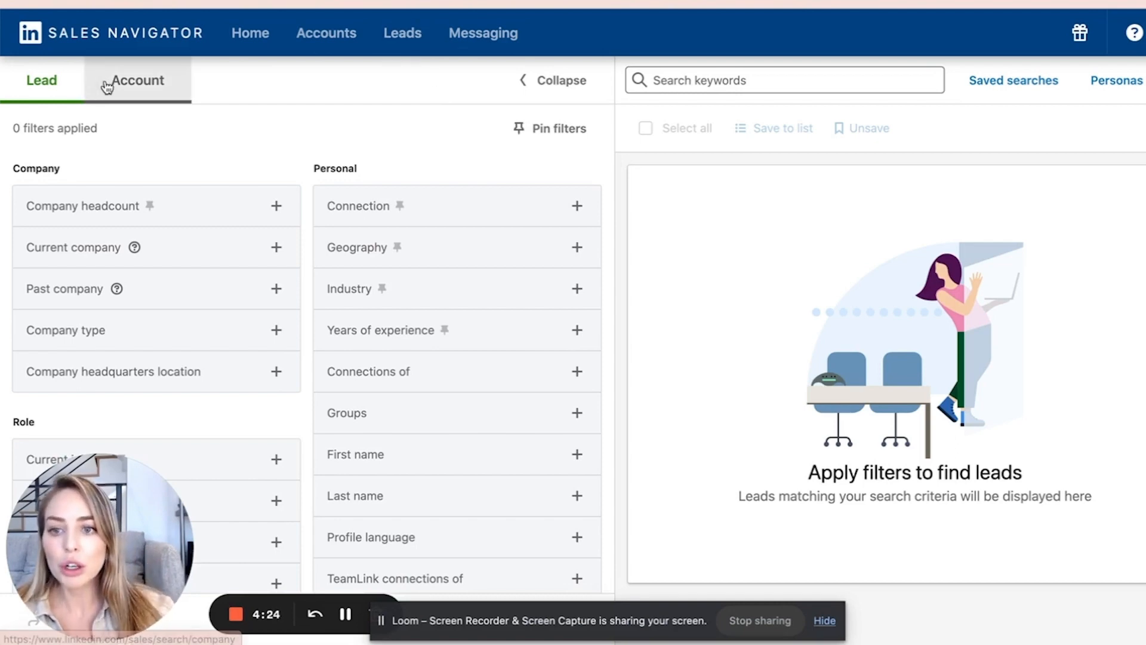
Examine the available account search filters, and look through the full set of lead search filters
click(125, 81)
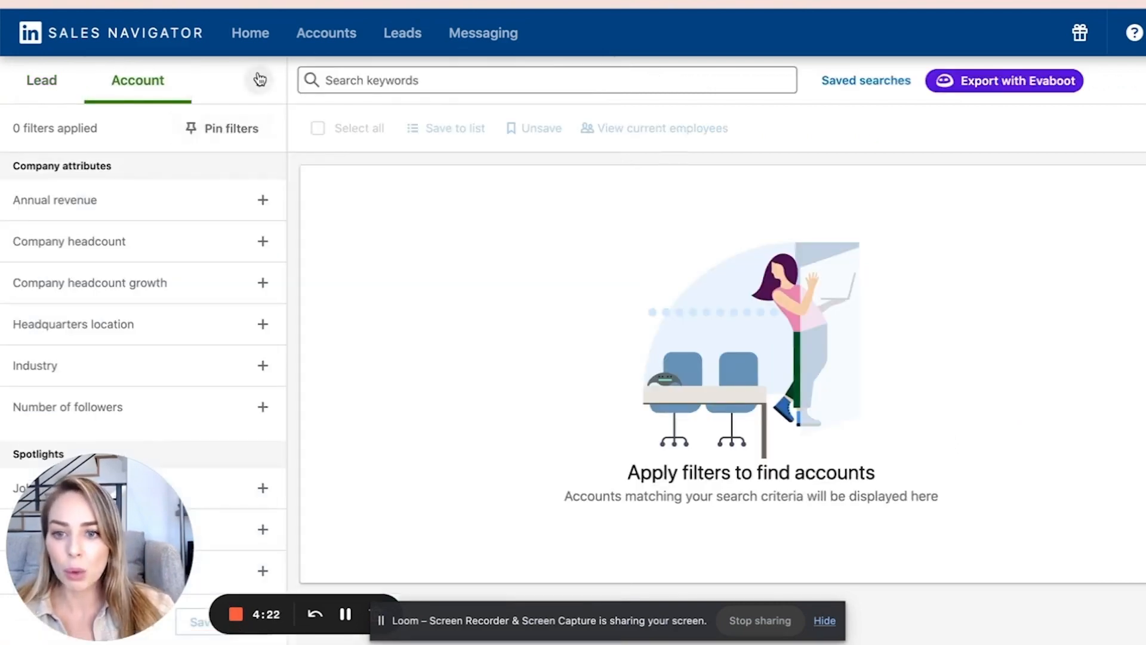
click(259, 80)
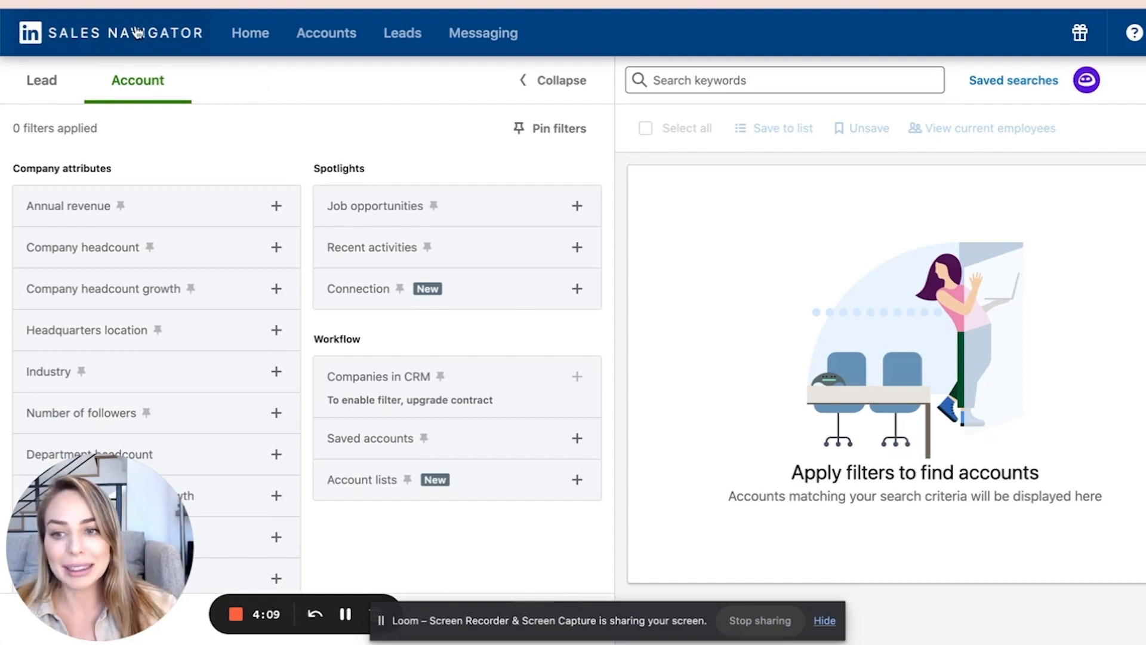
click(48, 79)
scroll(379, 173, down, 5)
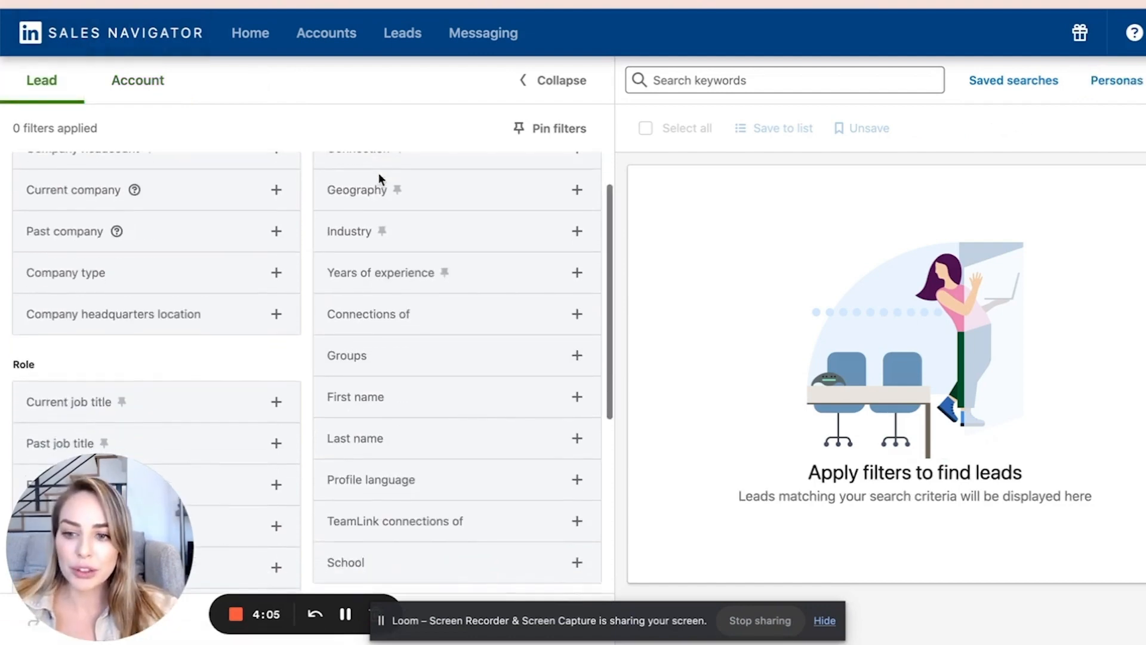
scroll(349, 297, down, 5)
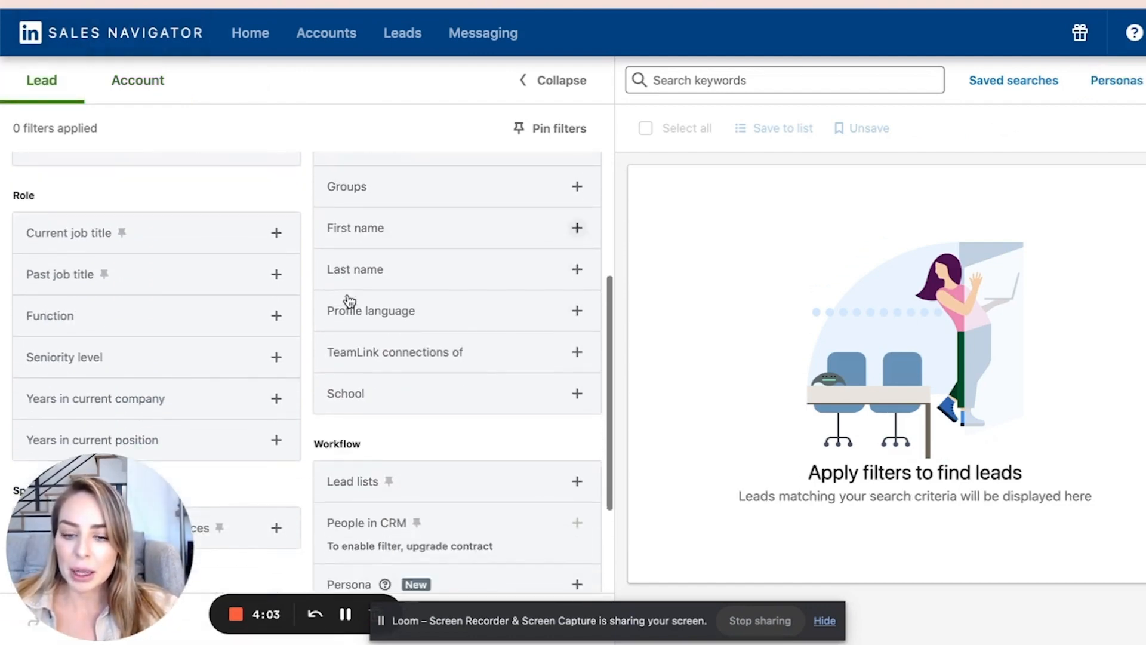
scroll(349, 295, down, 1)
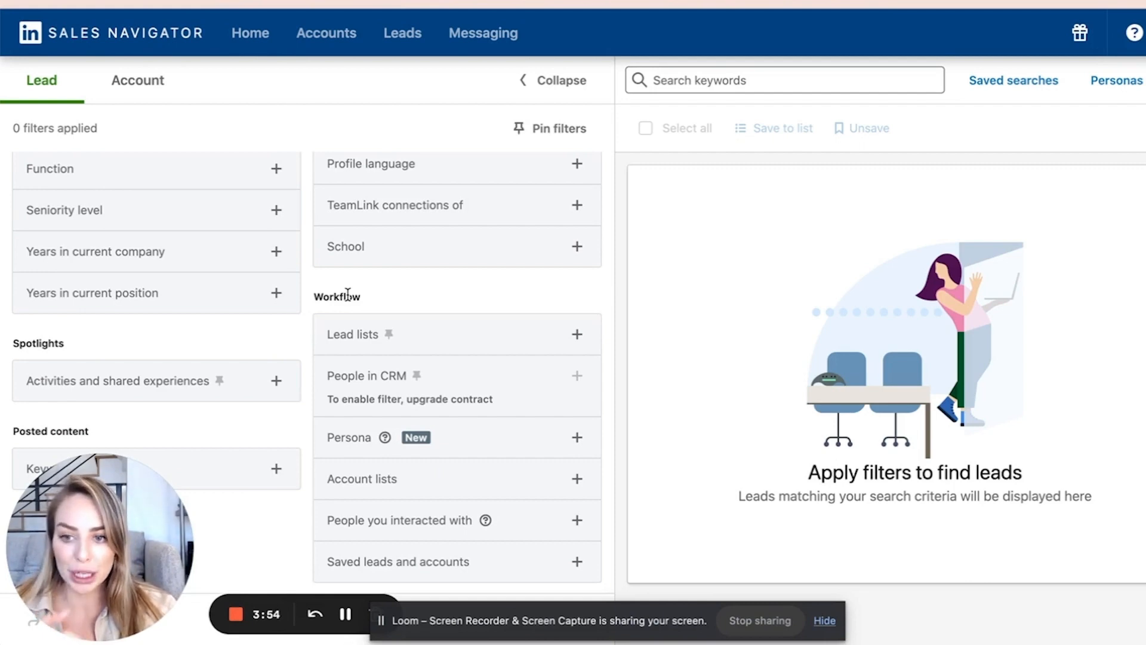
scroll(348, 294, up, 10)
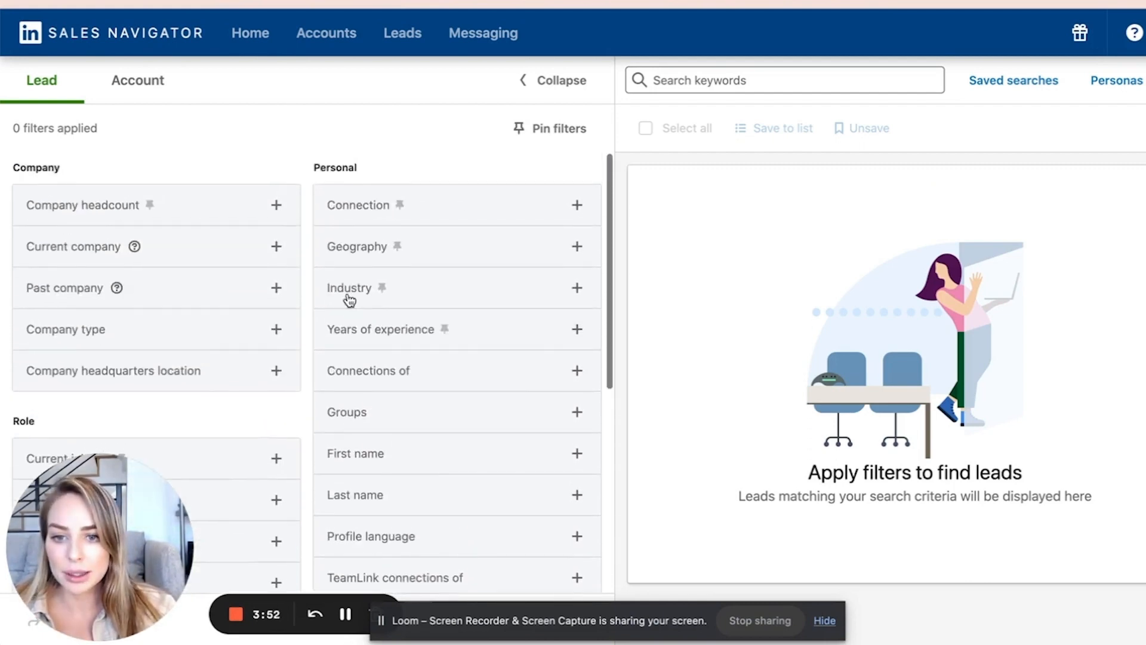
Filter the leads by geography to include the United States region
click(382, 252)
text(un)
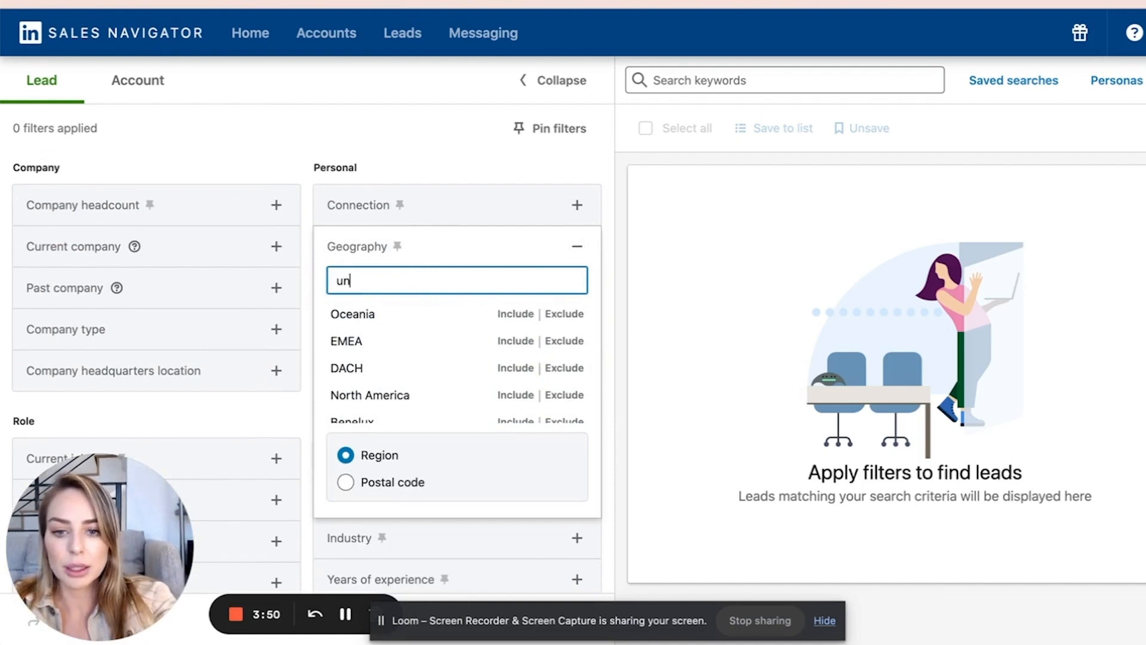
text(ite)
click(514, 314)
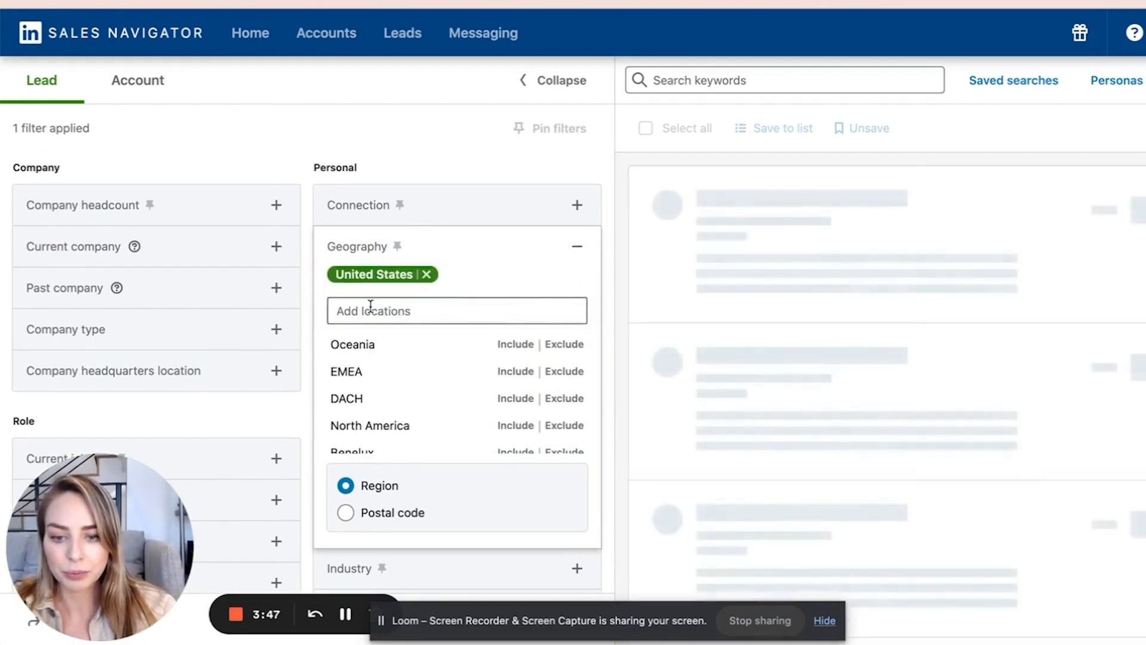
click(326, 246)
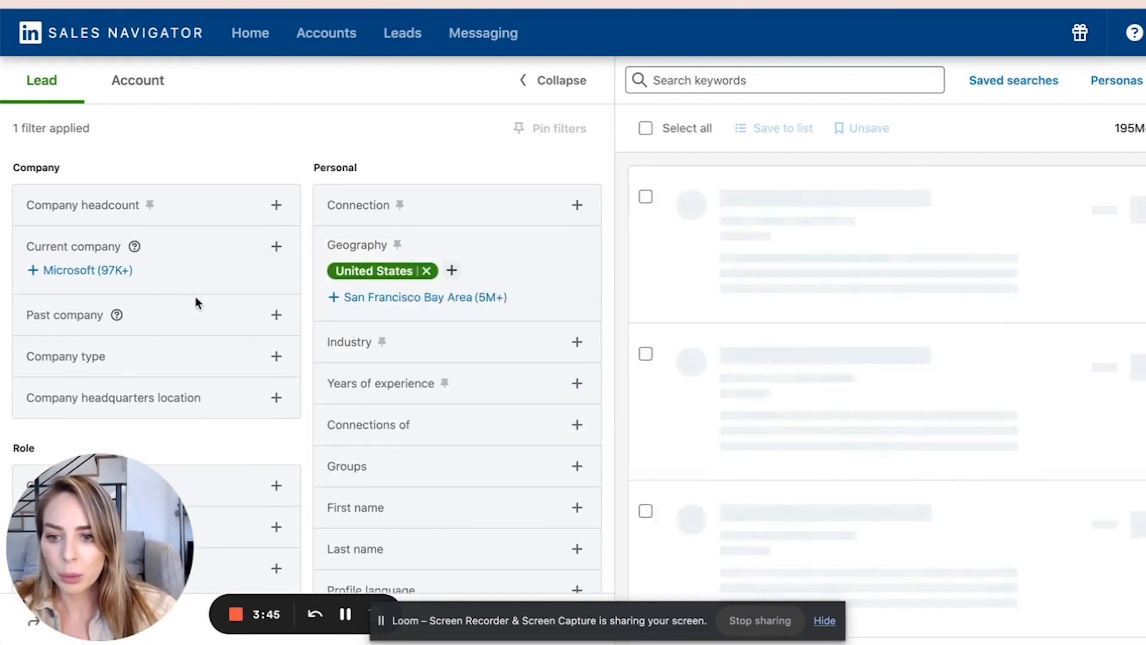
Restrict the lead search to the Public Relations and Communications industry
scroll(195, 296, down, 3)
scroll(195, 295, down, 1)
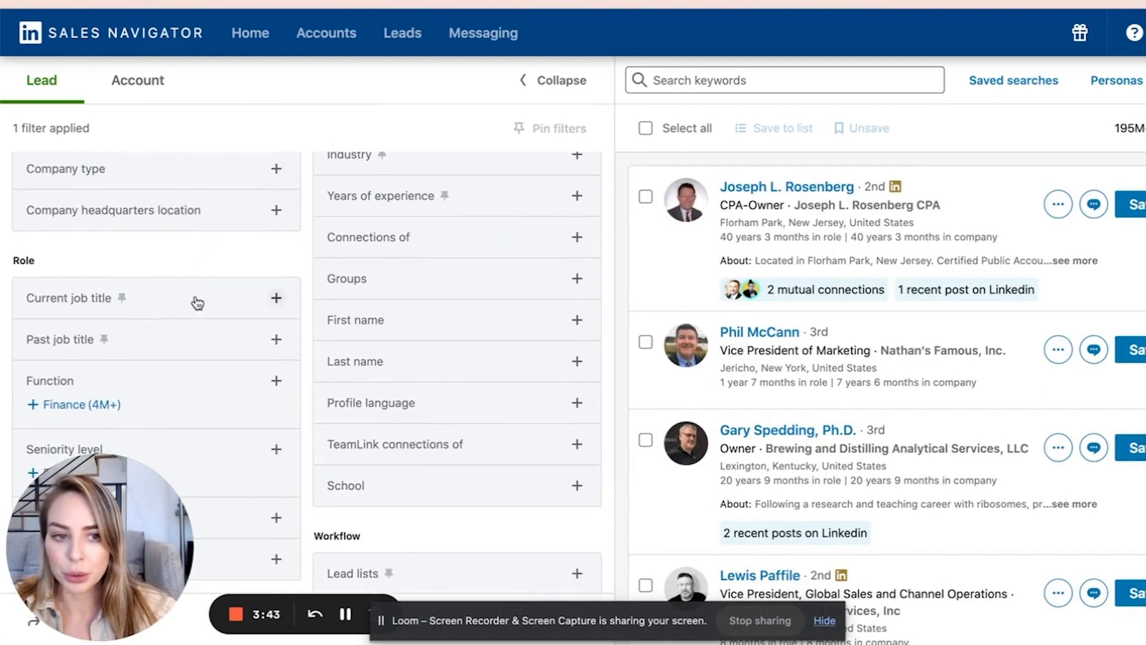
scroll(197, 303, down, 1)
scroll(197, 302, up, 3)
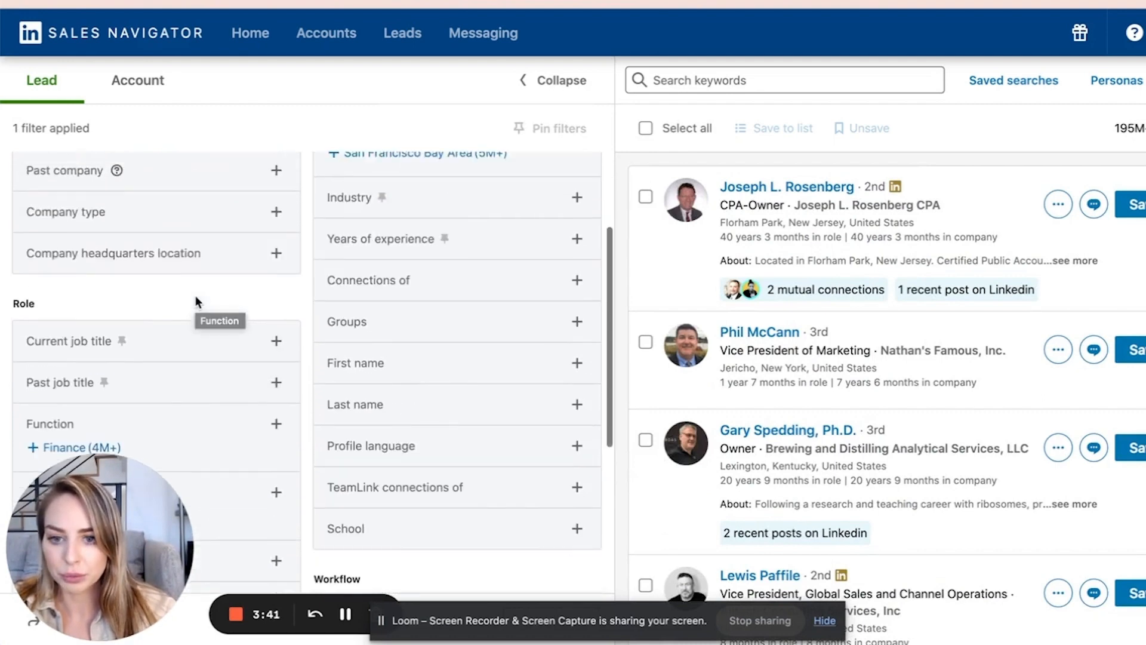
click(384, 239)
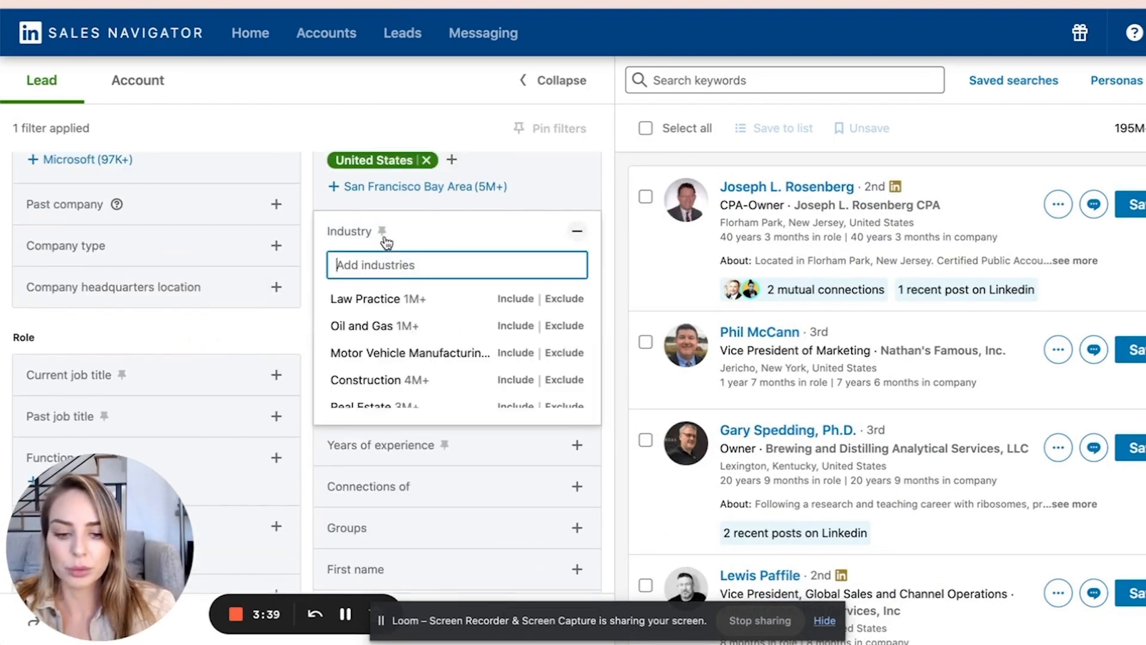
text(pub)
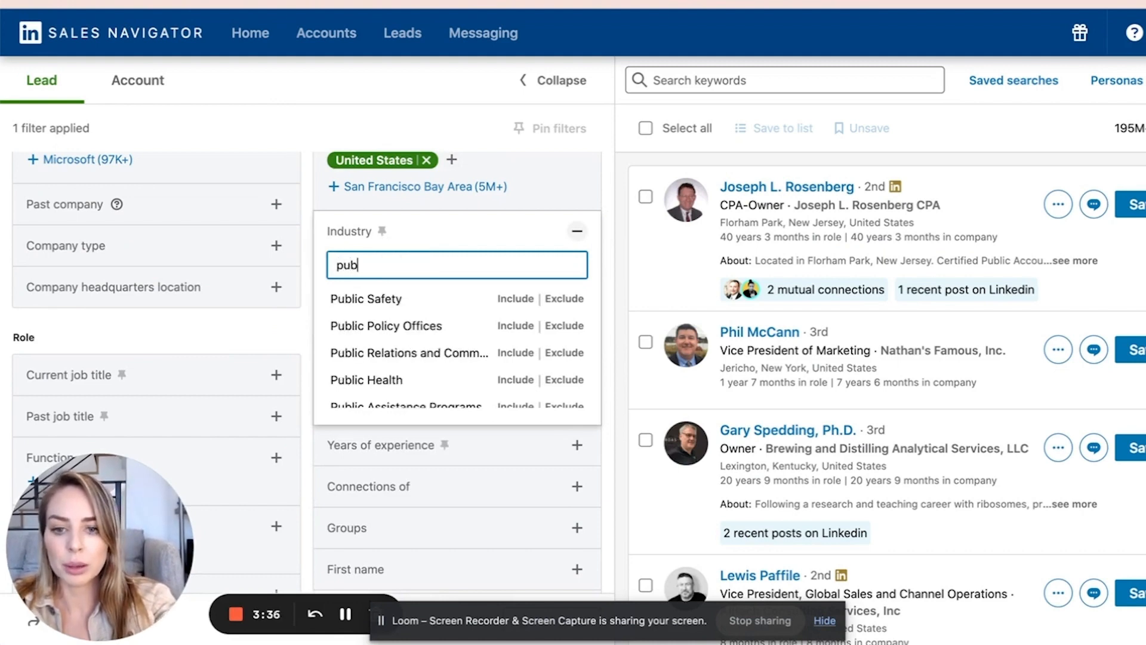
text(lic rela)
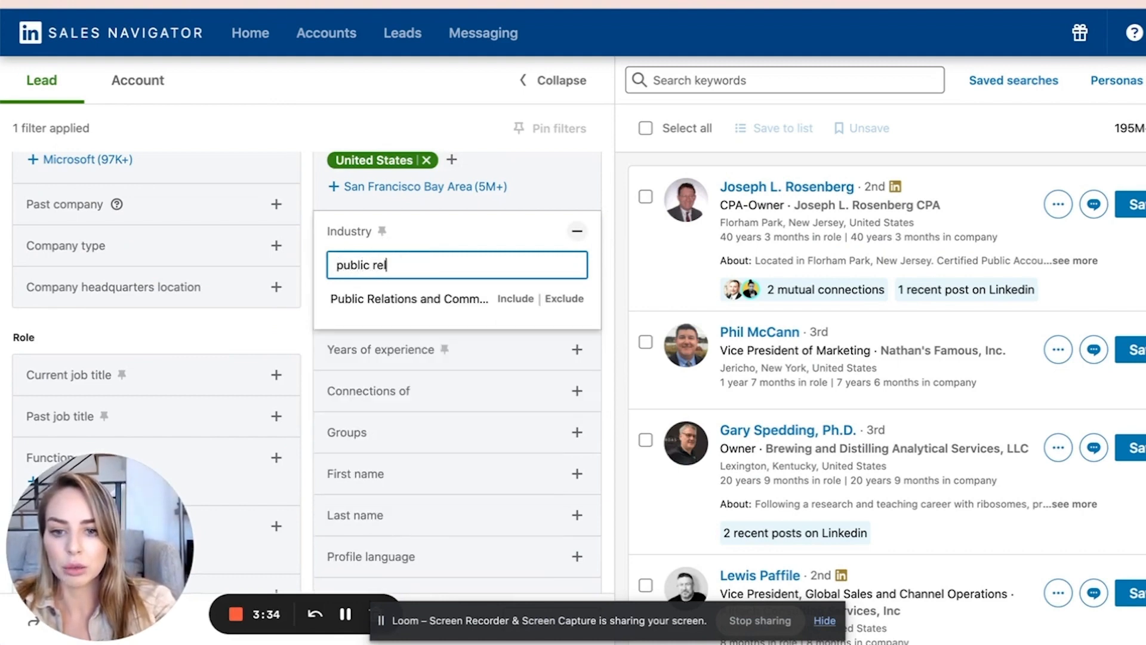
click(516, 300)
click(576, 232)
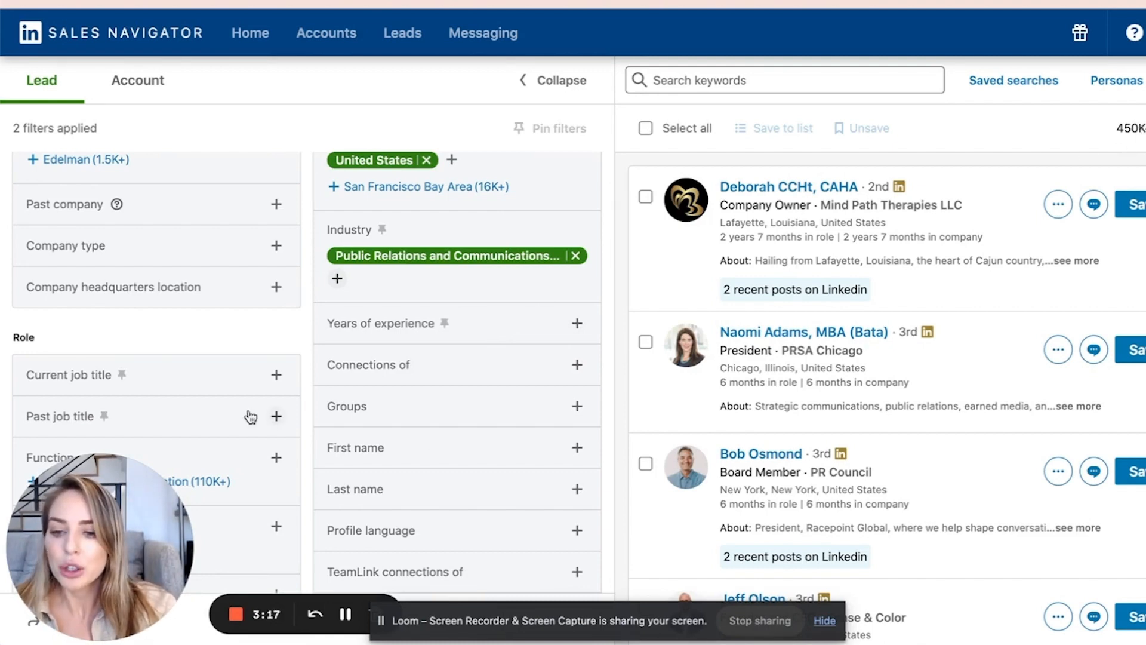
Include the Director and VP seniority levels in the lead search
scroll(250, 412, down, 3)
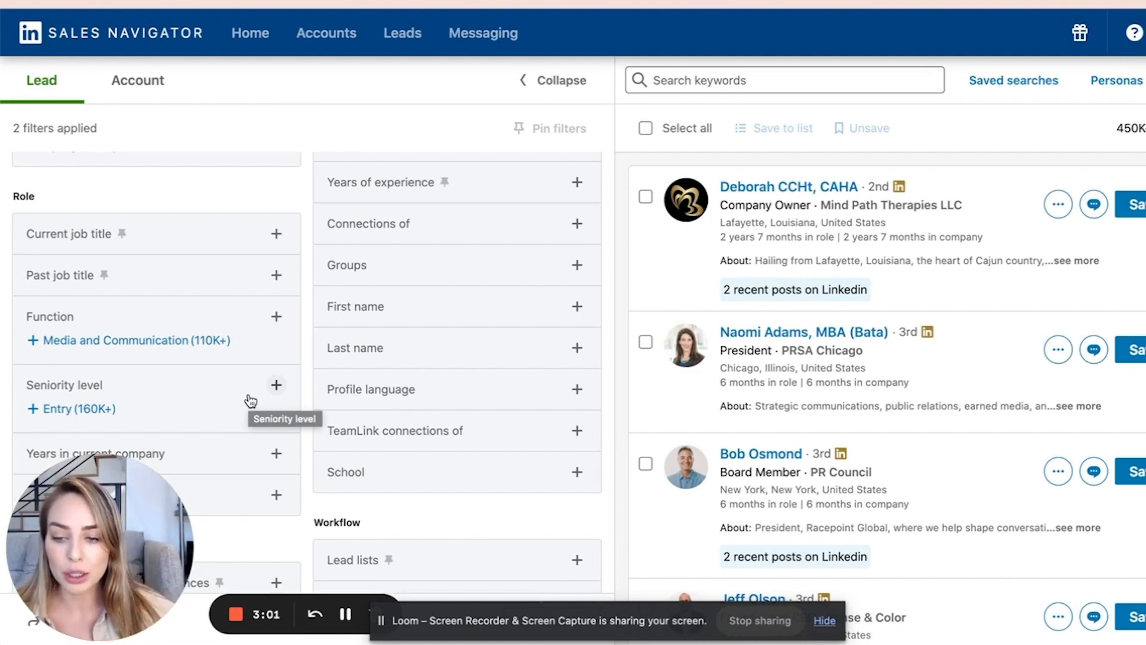
click(251, 399)
scroll(248, 370, down, 2)
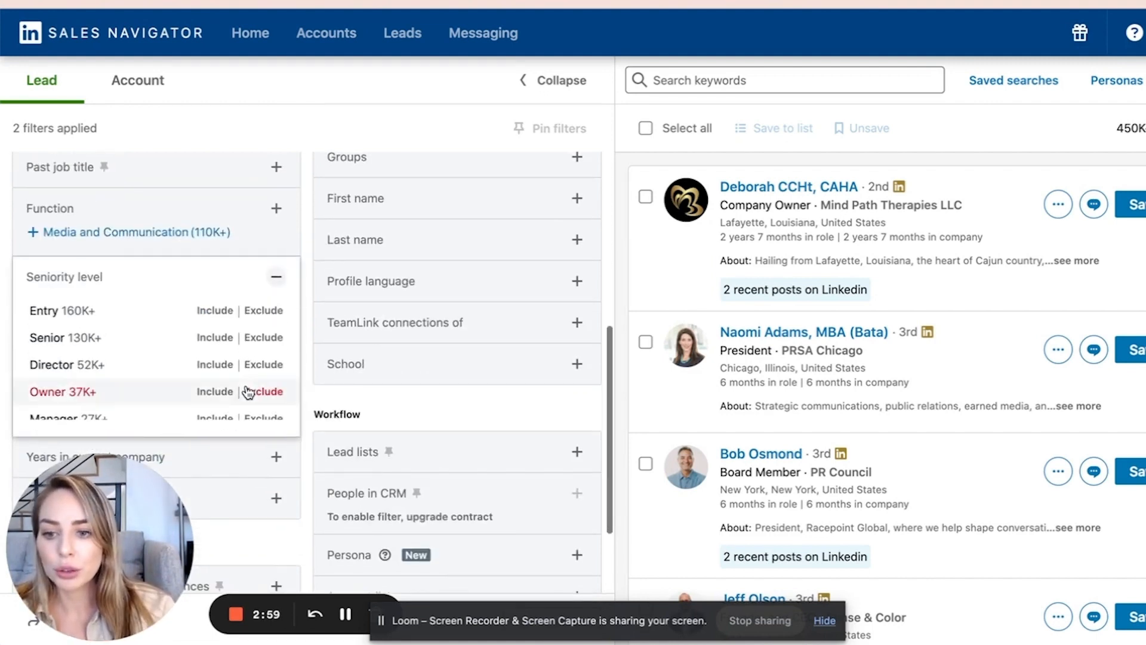
click(217, 365)
scroll(212, 405, down, 2)
scroll(213, 382, up, 1)
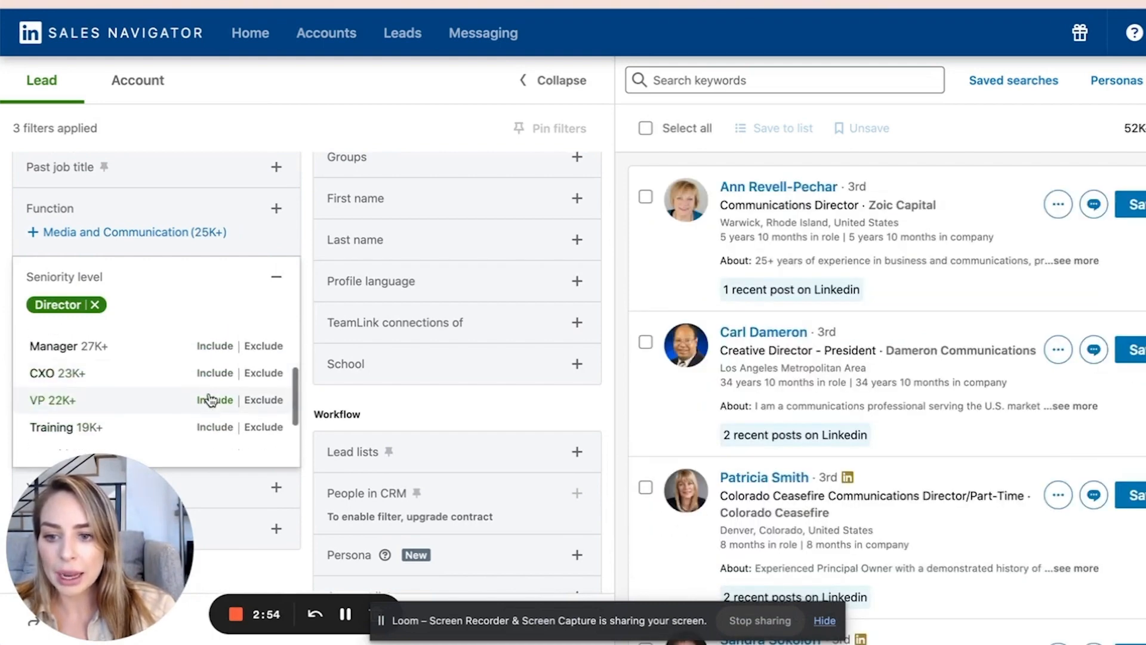
click(211, 397)
Add Owner to the included seniority levels of the lead search
scroll(210, 398, up, 2)
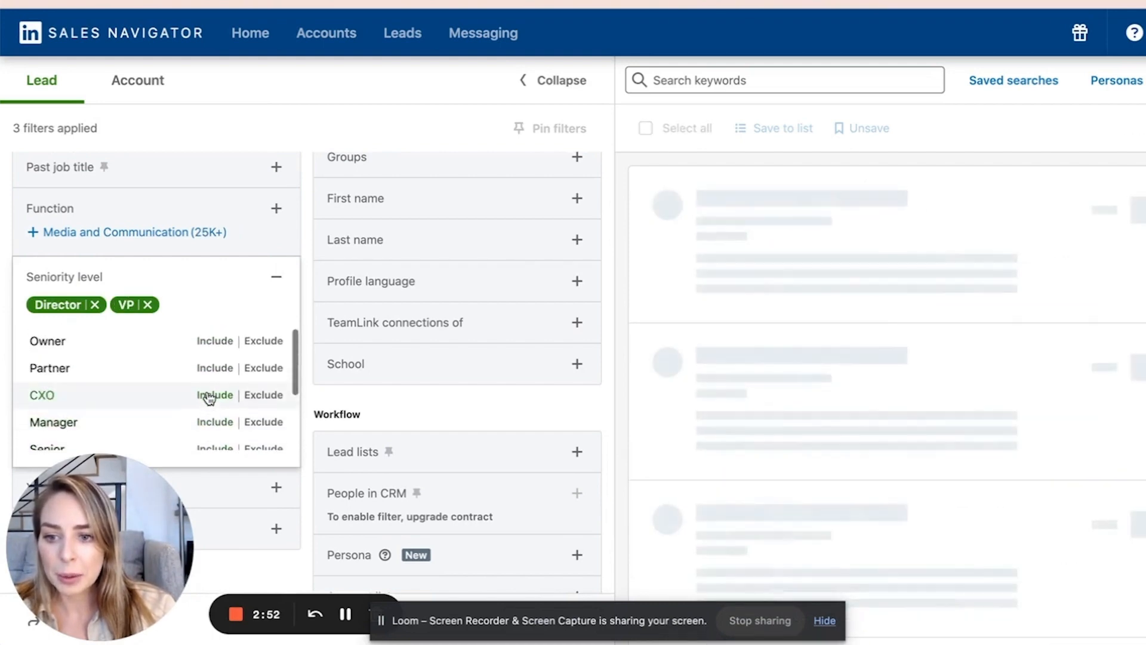
scroll(211, 399, down, 1)
scroll(212, 400, down, 1)
scroll(212, 399, up, 1)
scroll(215, 424, up, 1)
scroll(212, 429, up, 2)
click(214, 457)
Look through the remaining seniority level options for other relevant roles, and close the seniority filter
scroll(218, 412, down, 1)
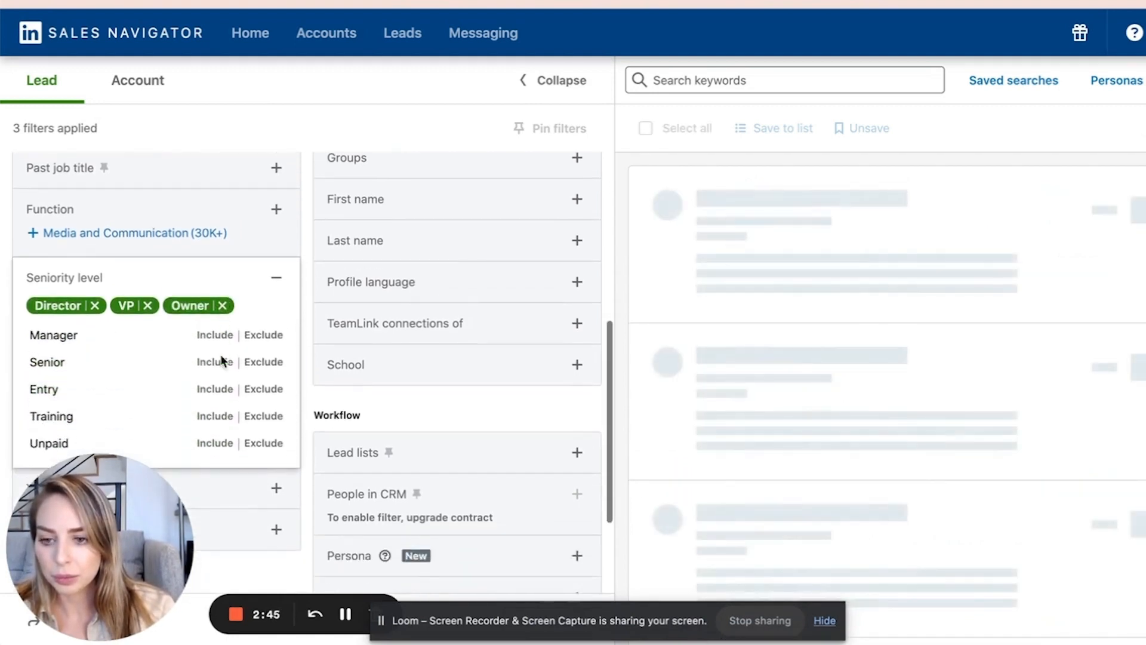
scroll(221, 358, up, 1)
scroll(223, 362, up, 2)
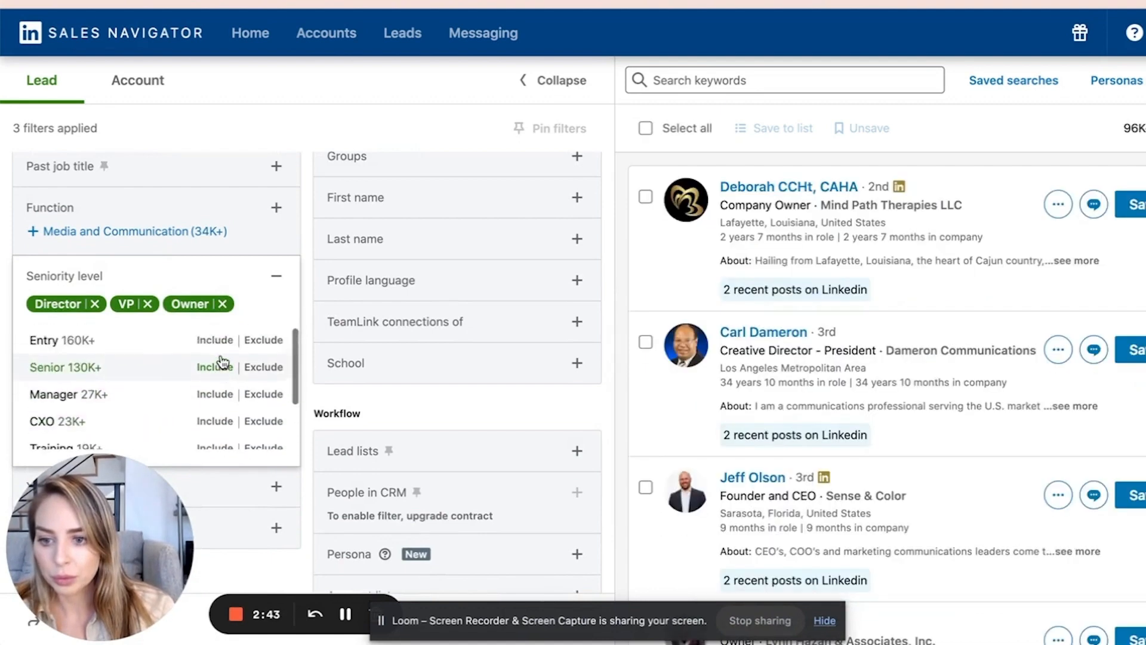
scroll(222, 359, up, 1)
scroll(224, 358, down, 1)
scroll(208, 402, down, 1)
scroll(210, 405, down, 1)
scroll(210, 389, up, 6)
scroll(210, 389, down, 5)
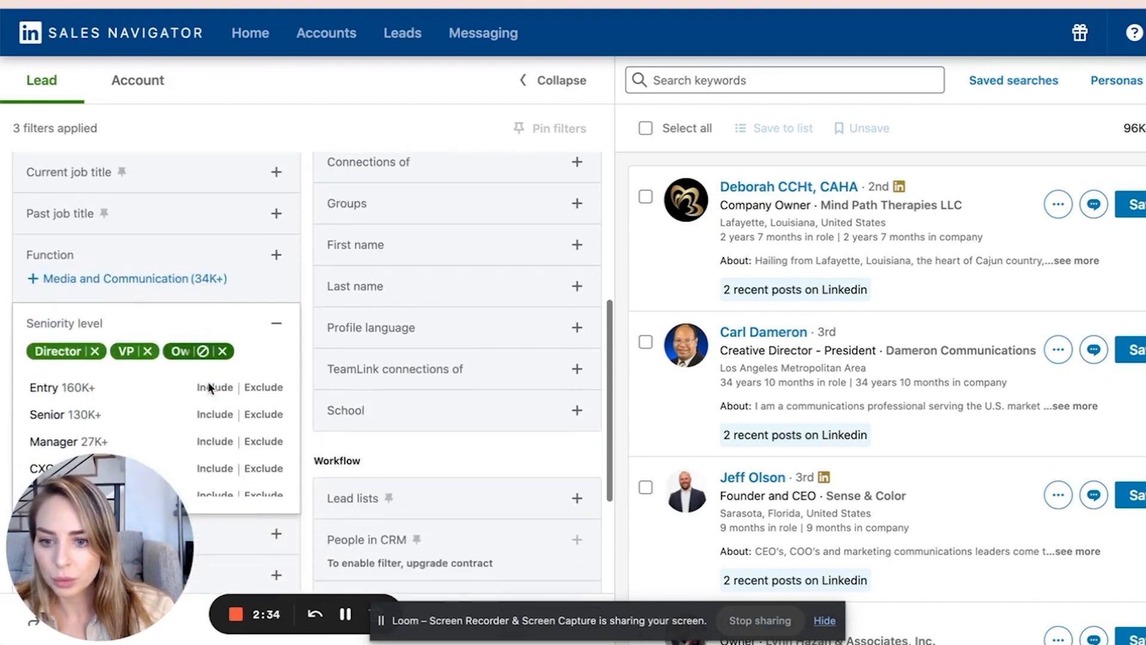
scroll(221, 414, down, 2)
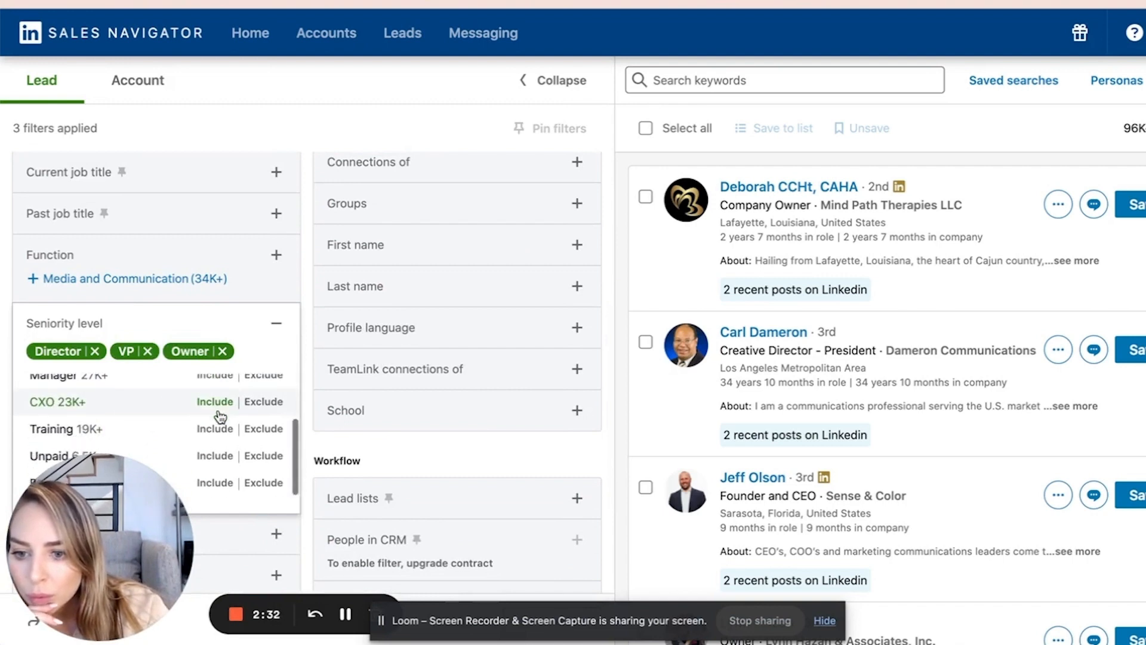
click(242, 326)
Limit the leads' company headcount to Self-employed, 1-10 and 11-50
scroll(240, 317, up, 4)
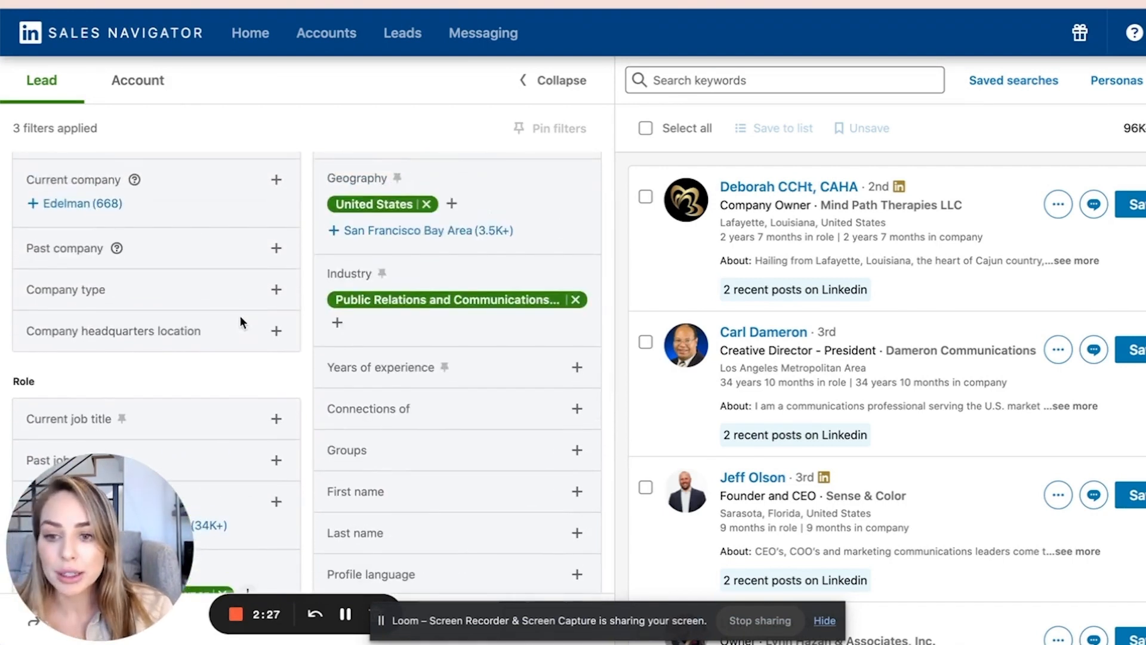
scroll(240, 322, up, 1)
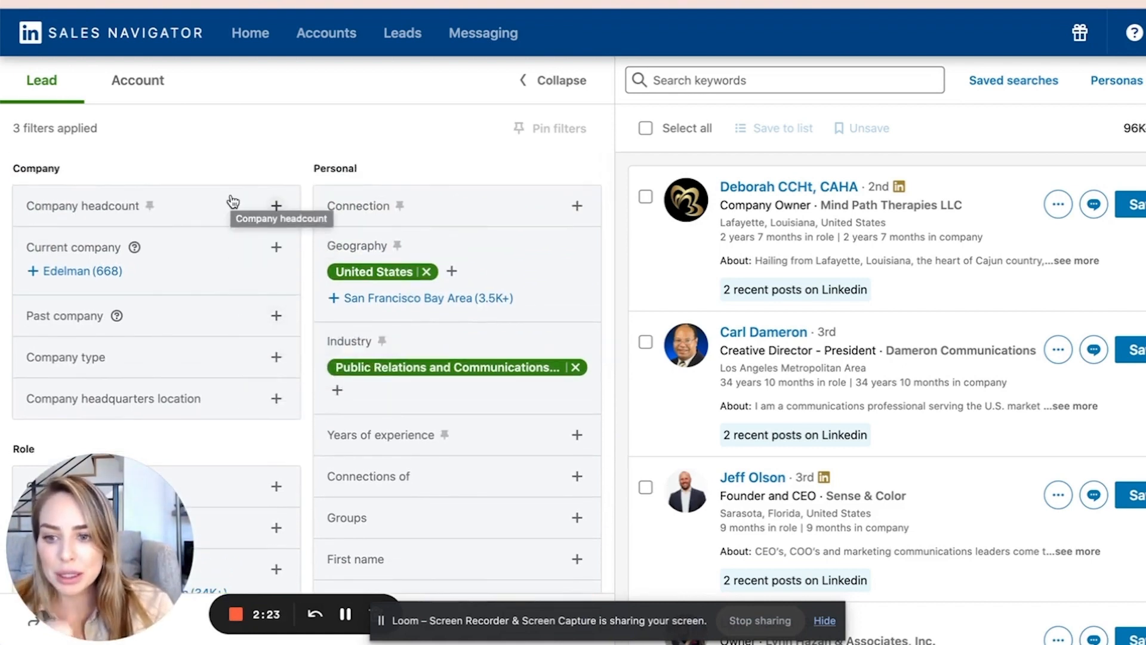
click(246, 206)
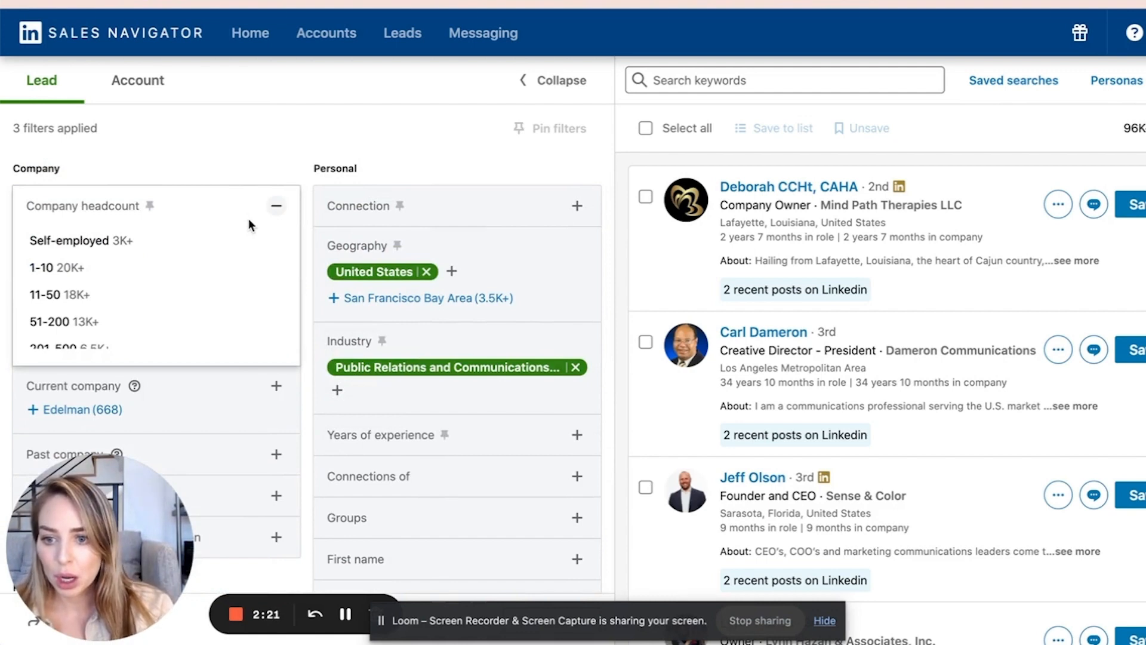
click(225, 249)
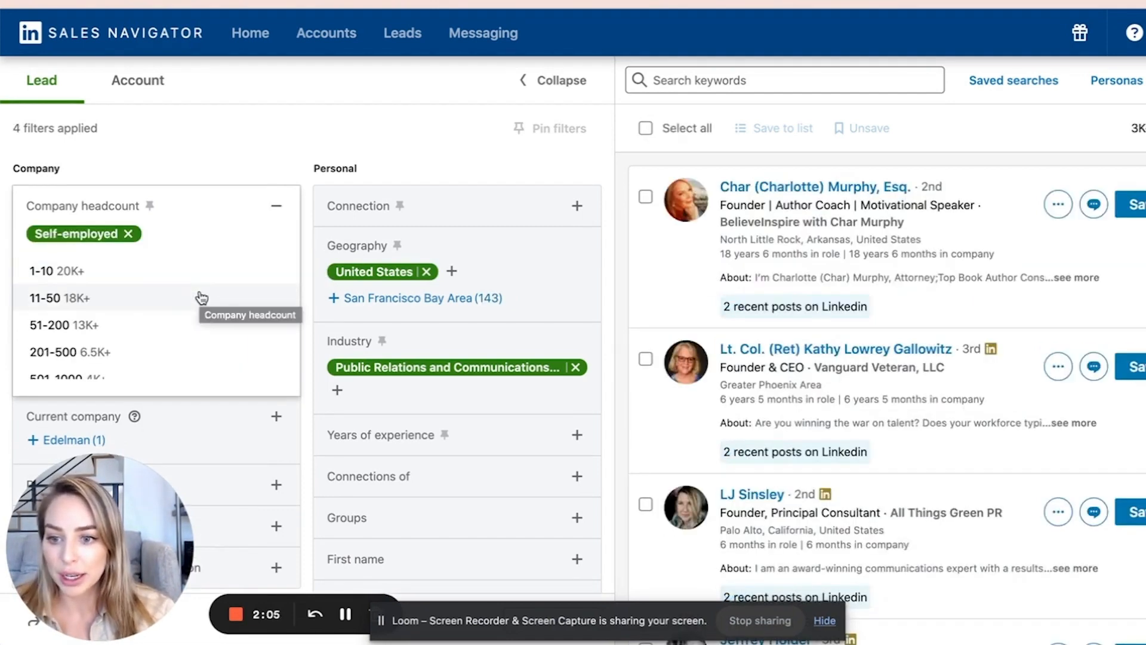
click(192, 279)
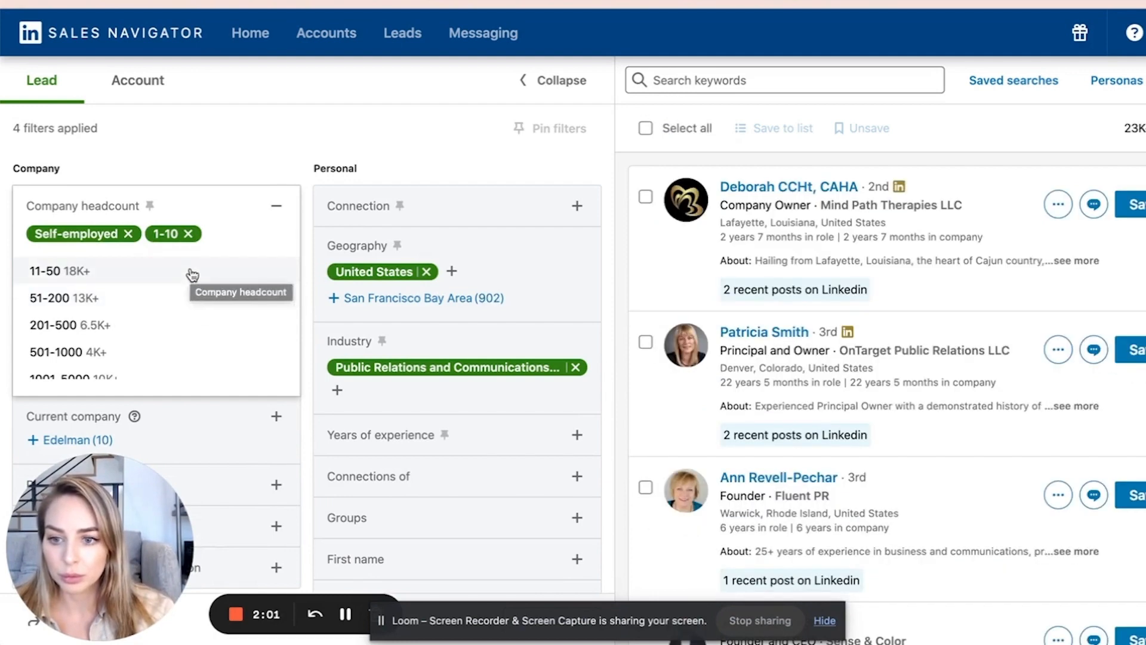
click(191, 273)
click(271, 204)
Review the remaining lead filters for further criteria, and check the filters already applied
scroll(313, 251, down, 4)
scroll(310, 254, down, 4)
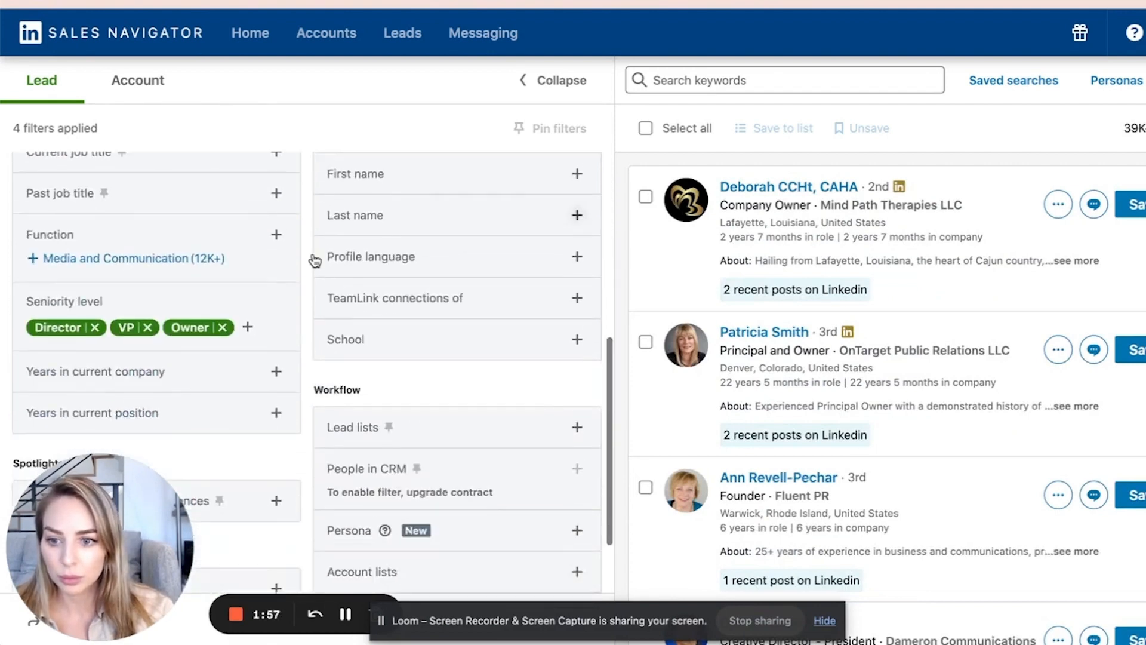
scroll(271, 239, up, 1)
scroll(271, 238, down, 2)
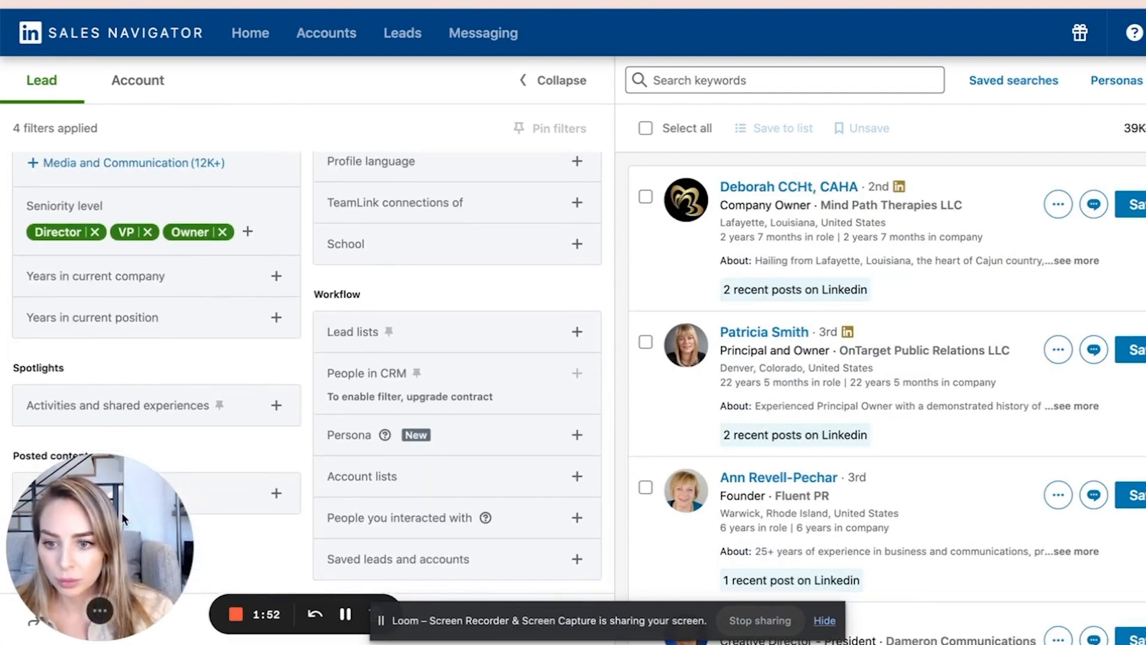
drag(120, 513, 281, 512)
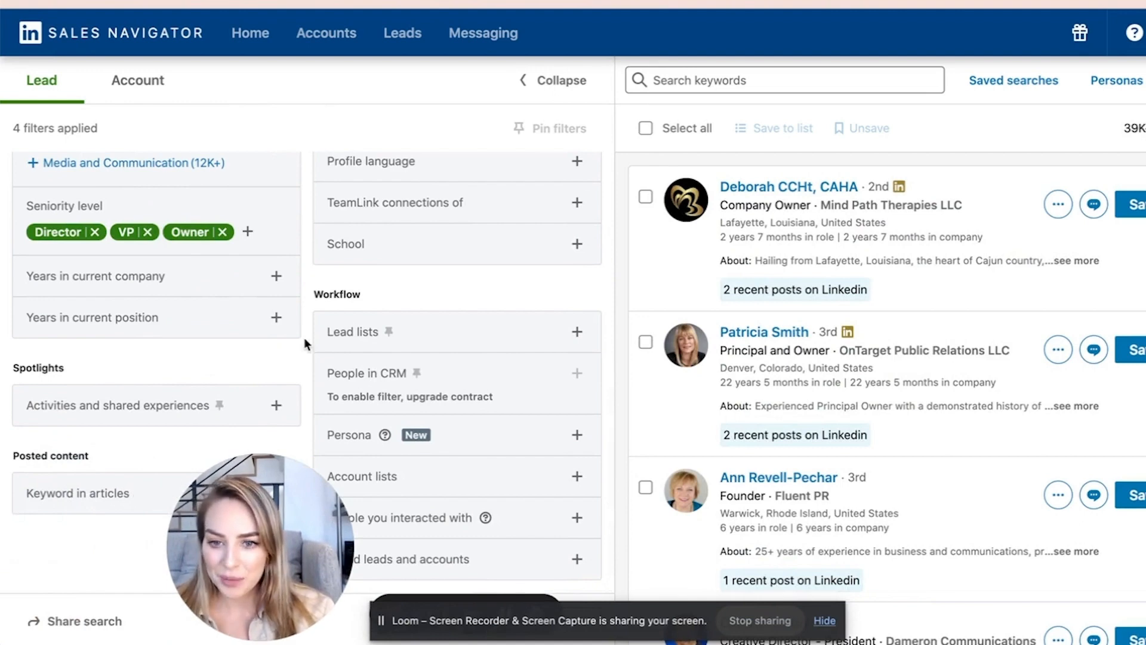
scroll(304, 338, up, 6)
scroll(303, 338, up, 3)
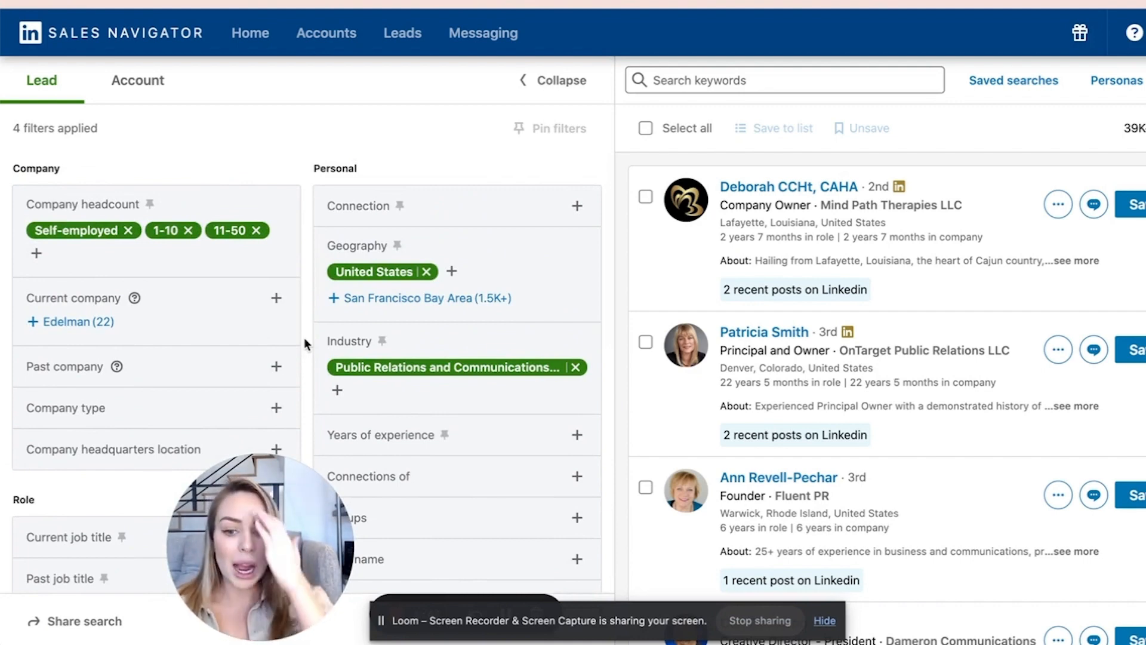
Limit the leads to those who posted on LinkedIn in 30 days, and look through the other activities and shared experiences options
scroll(27, 431, down, 7)
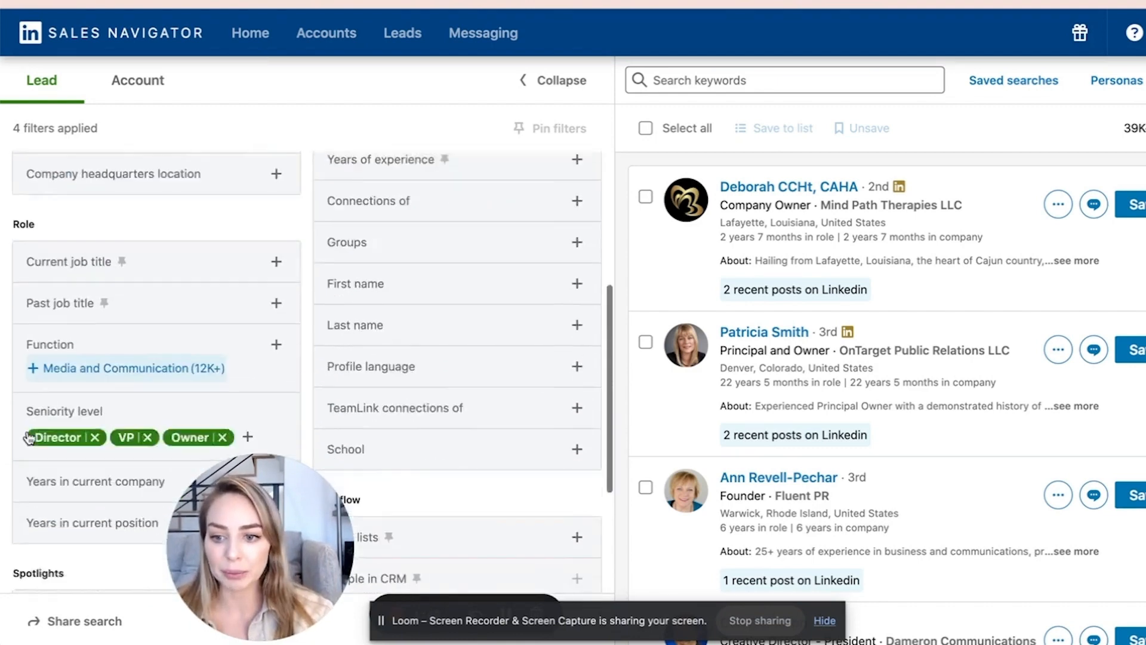
drag(268, 531, 594, 504)
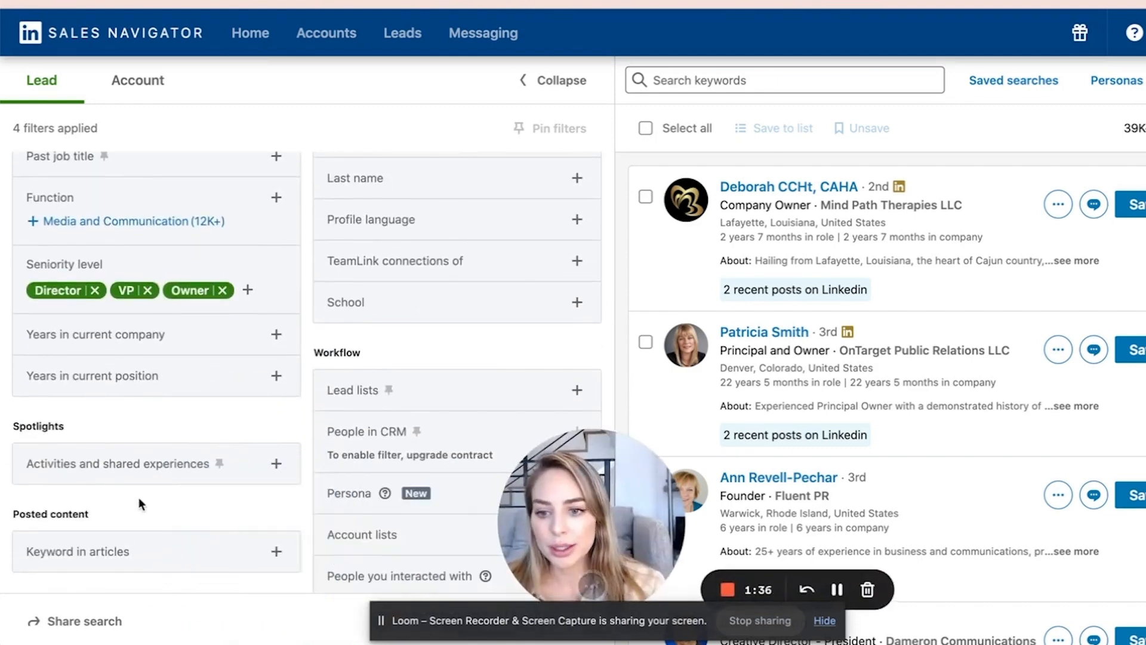
click(88, 474)
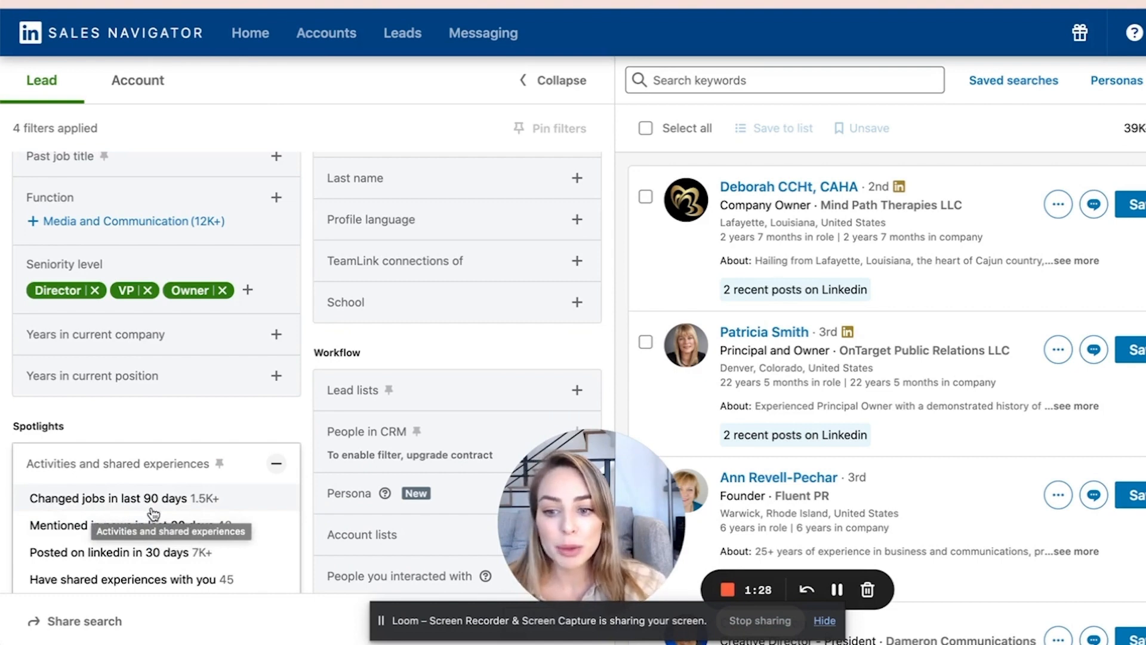
click(188, 560)
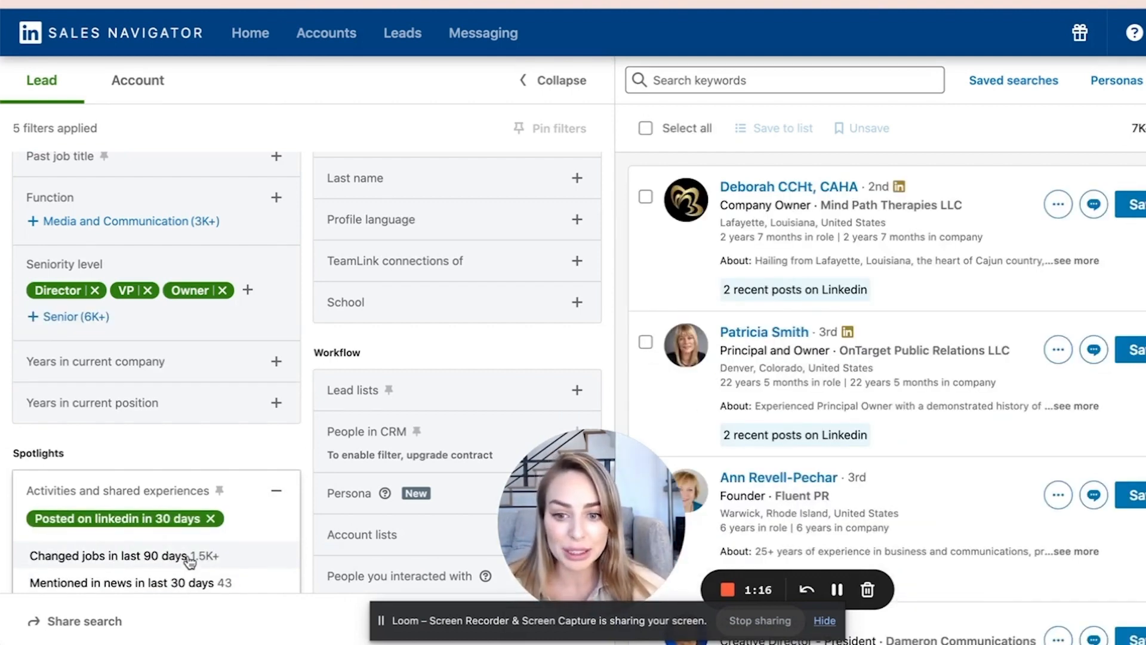
scroll(190, 561, down, 2)
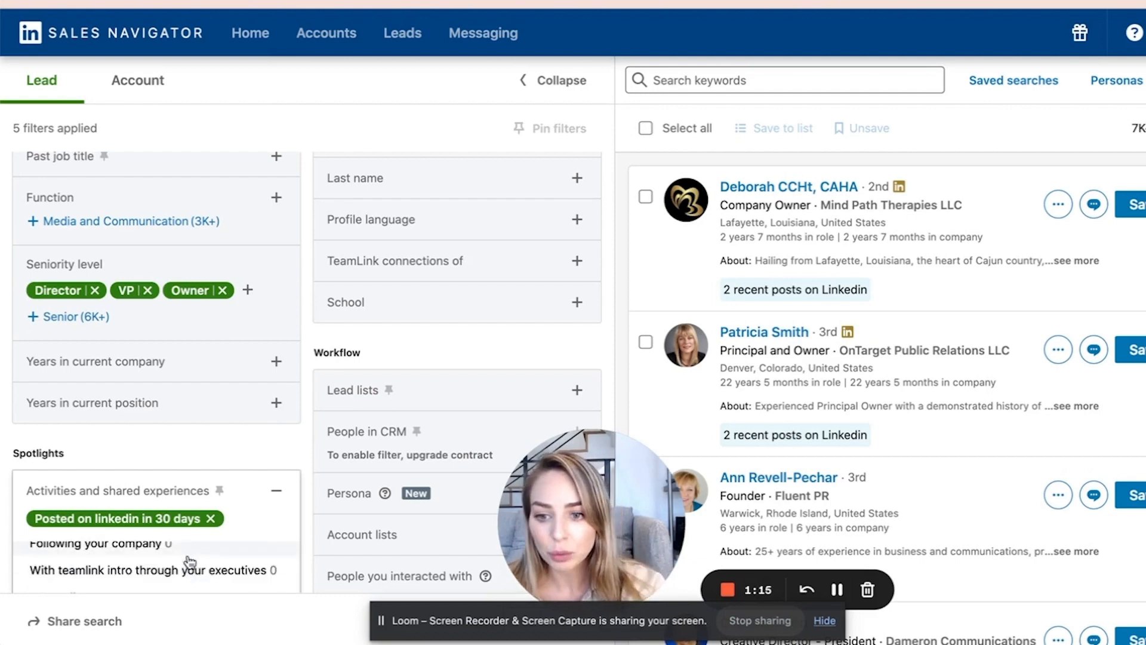
Limit the leads' years in current position to 3 to 5, 6 to 10 and more than 10 years, and close that filter
click(156, 415)
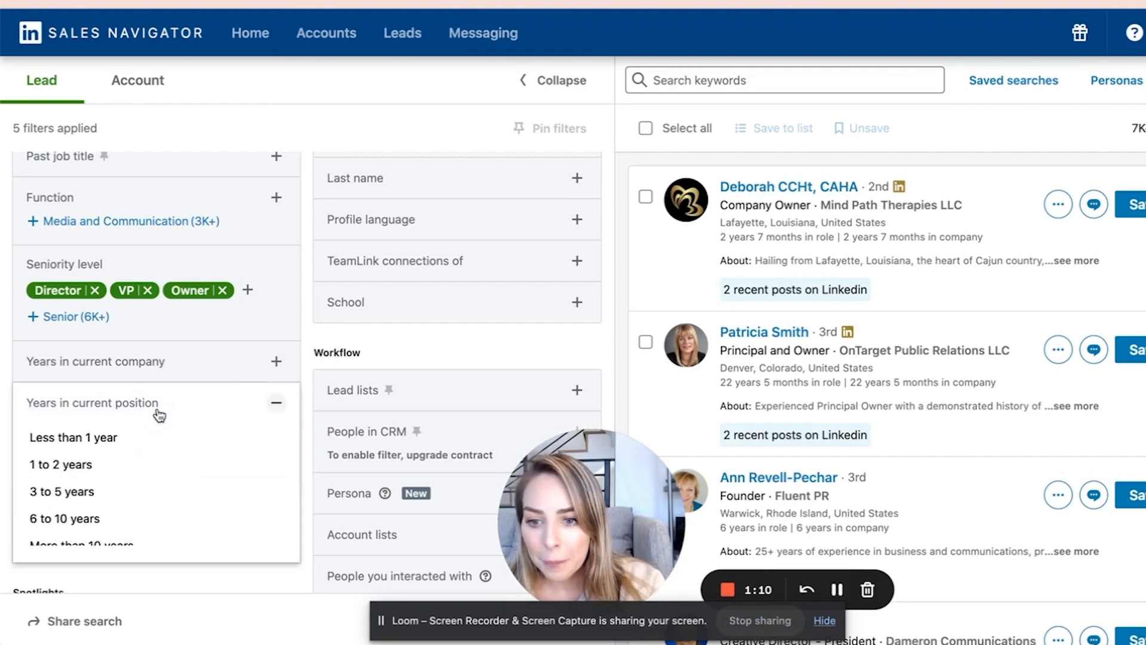
scroll(160, 471, down, 1)
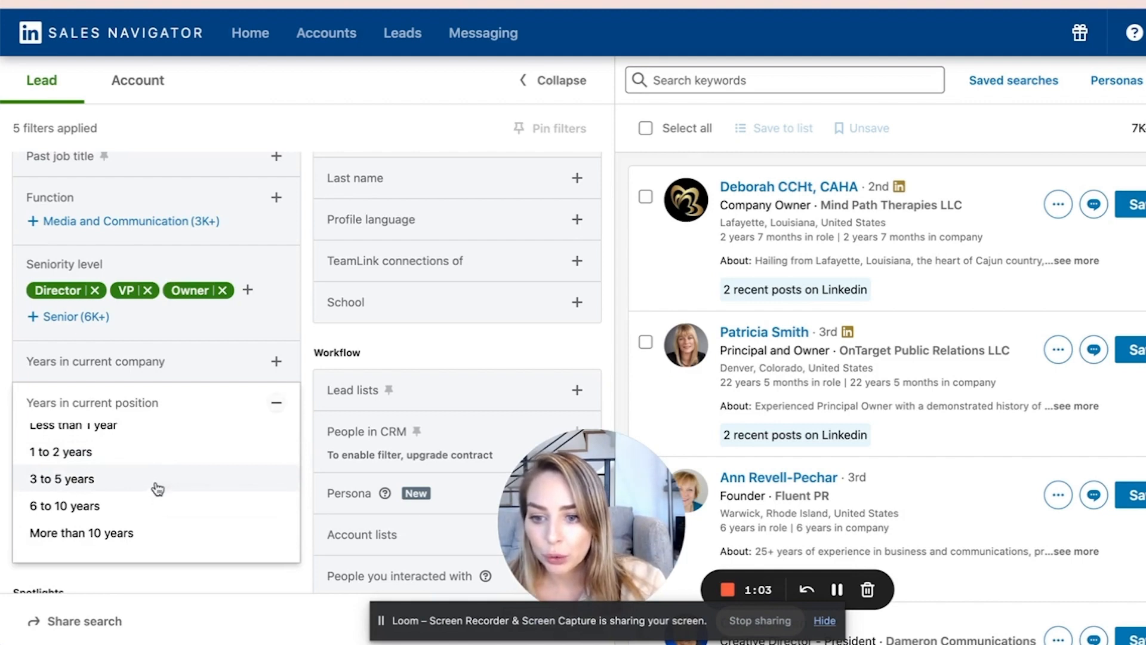
click(154, 483)
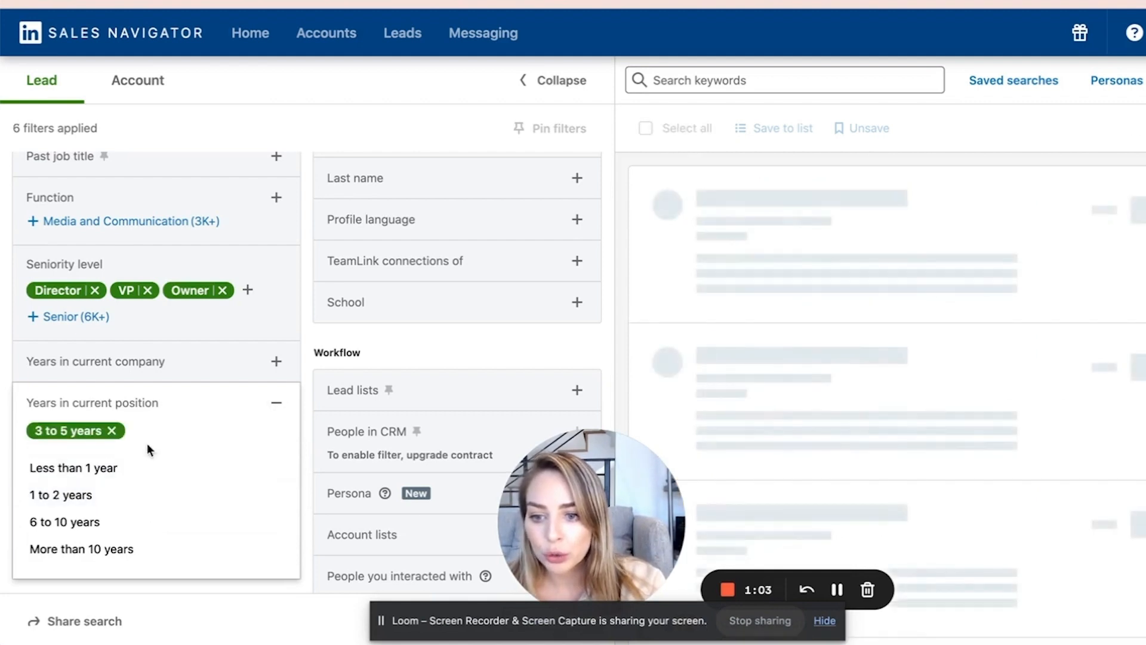
click(112, 522)
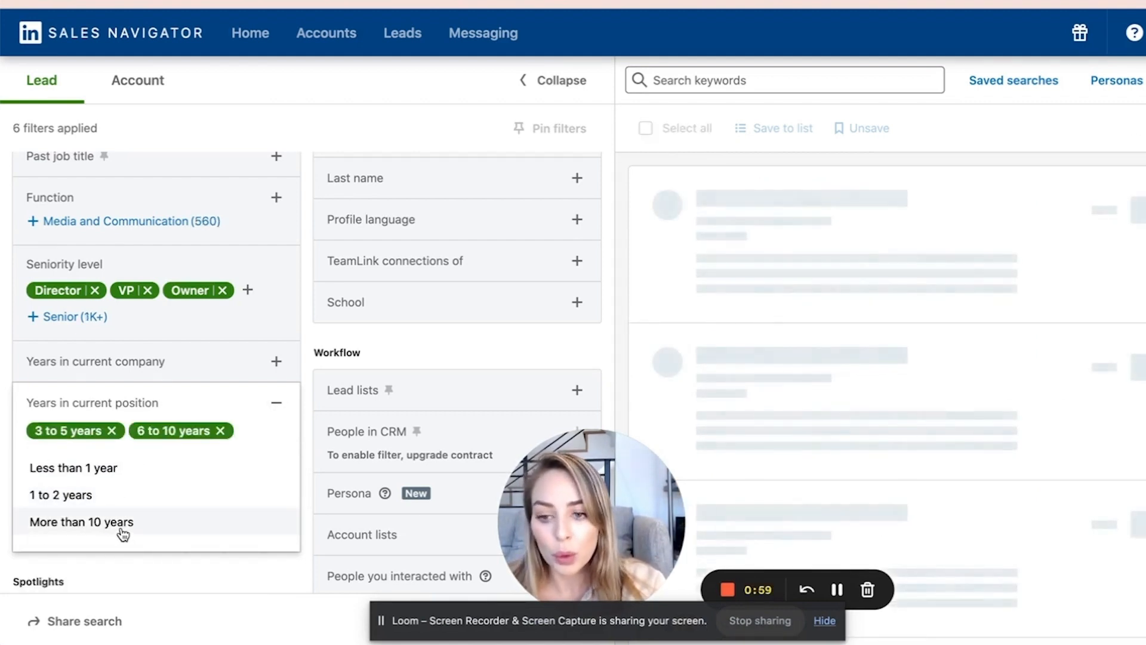
click(123, 533)
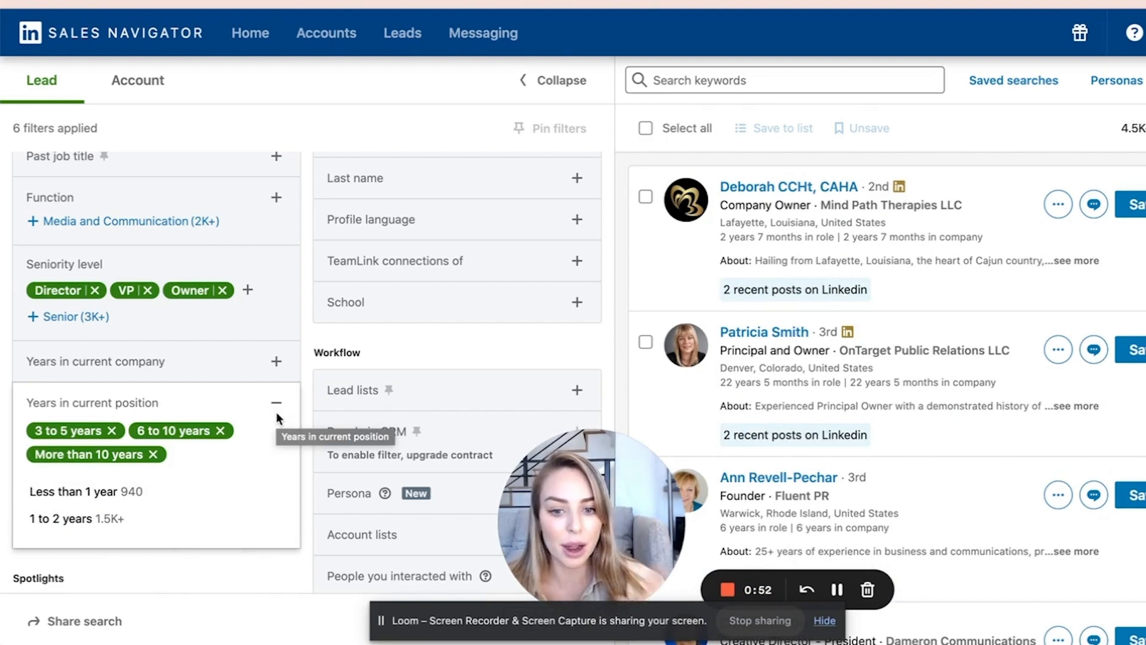
scroll(276, 411, up, 1)
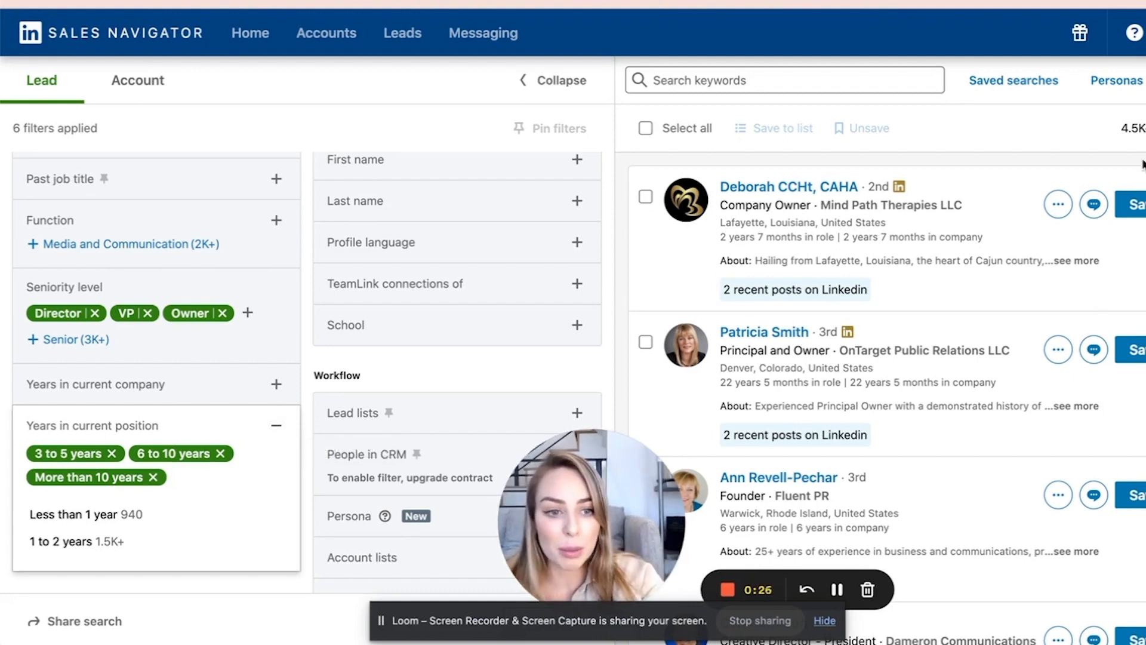
click(275, 425)
Limit the leads' years in current company to 1 to 2, 3 to 5 and 6 to 10 years
scroll(271, 430, up, 3)
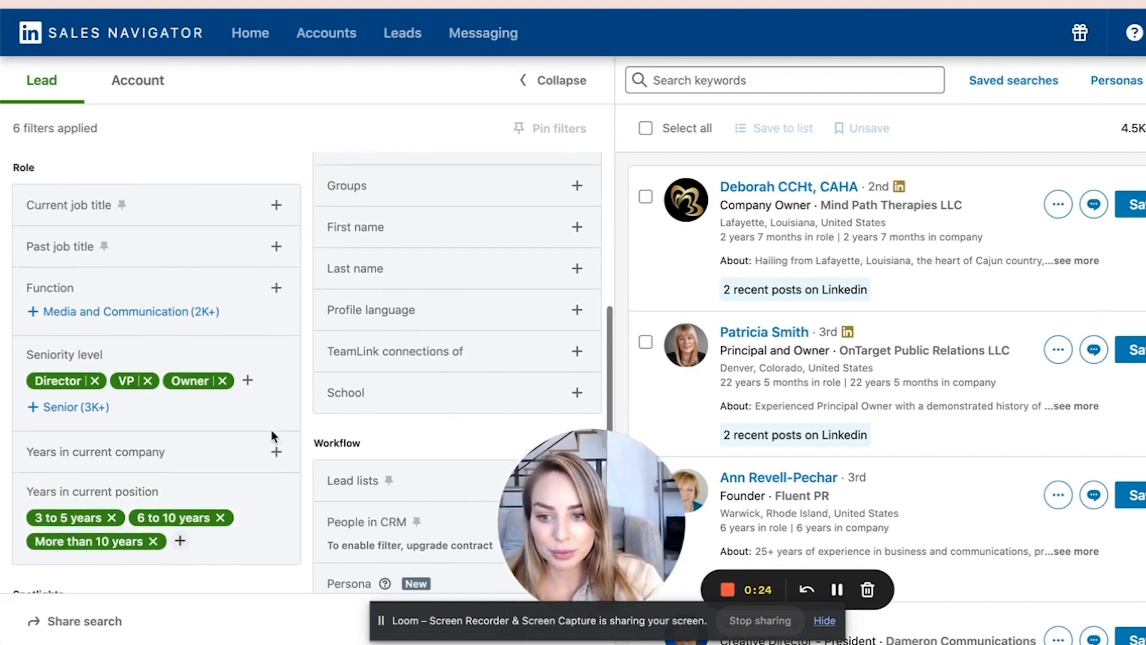
scroll(271, 428, down, 1)
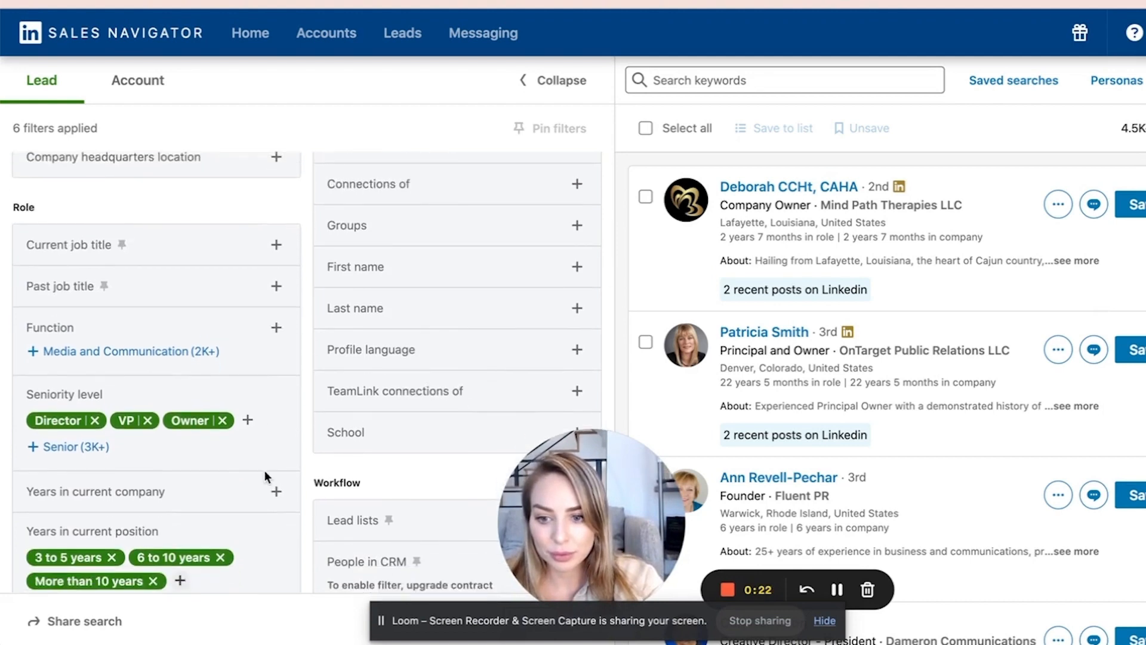
click(247, 494)
click(184, 550)
click(188, 517)
scroll(190, 501, down, 2)
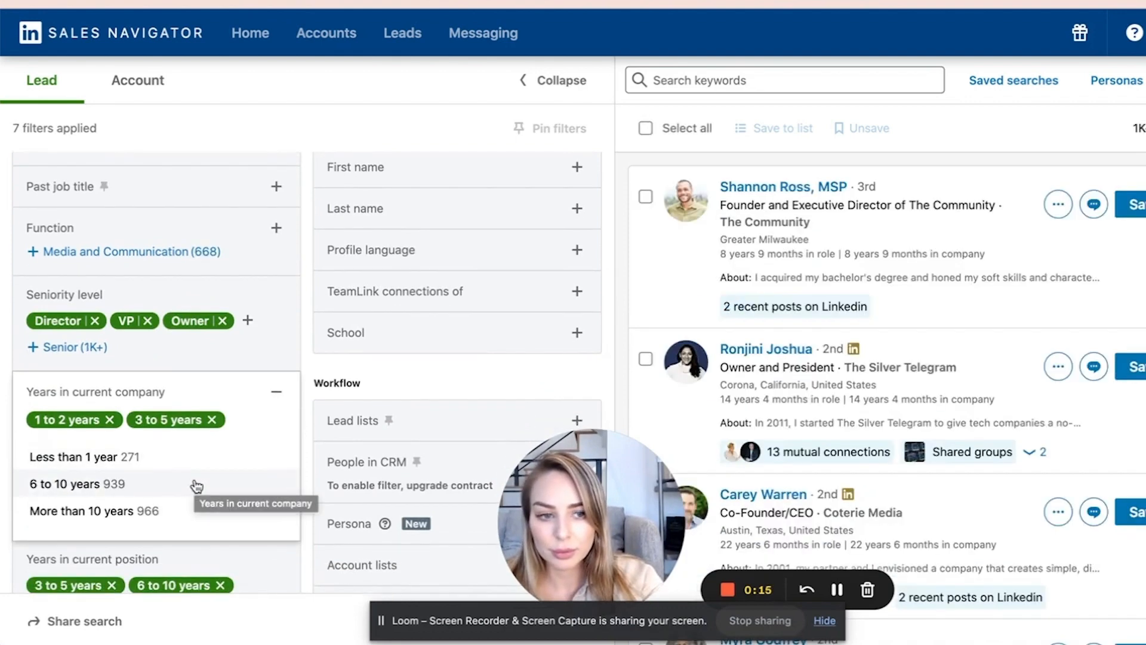
click(196, 485)
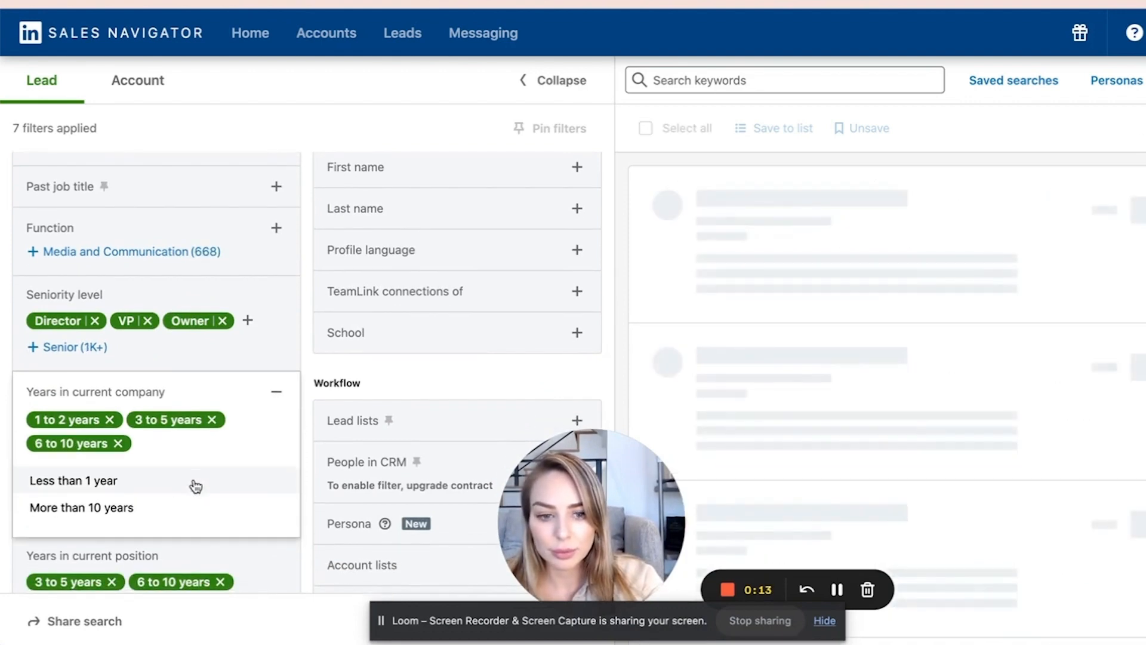